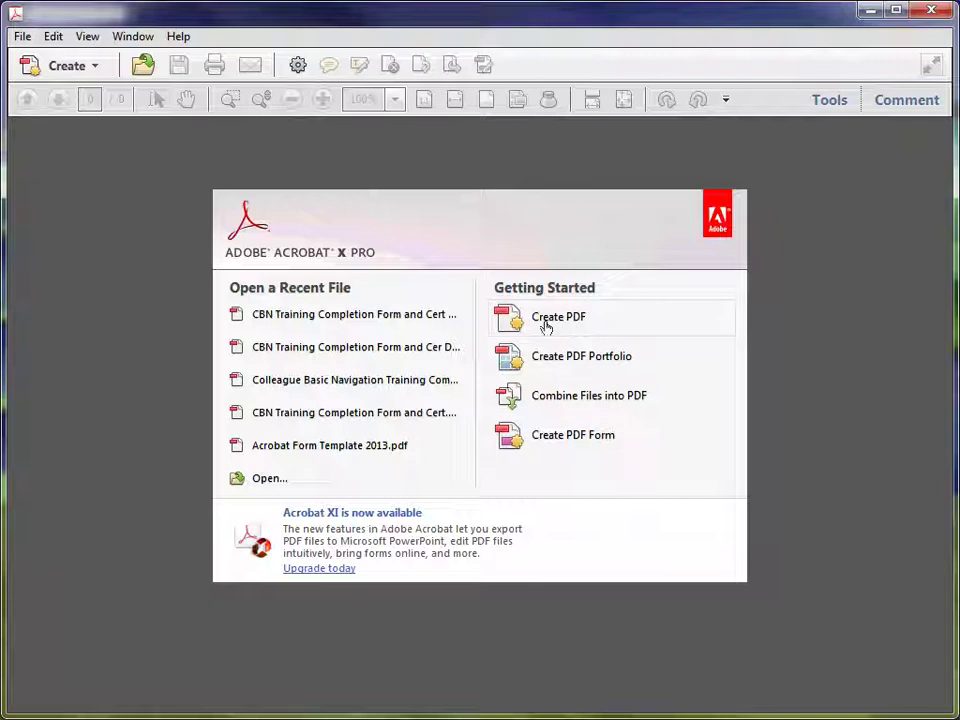
Convert CBN Training Completion Form and Cert.docx to PDF and open it in Acrobat.
{"action": "left_click", "coordinate": [546, 322]}
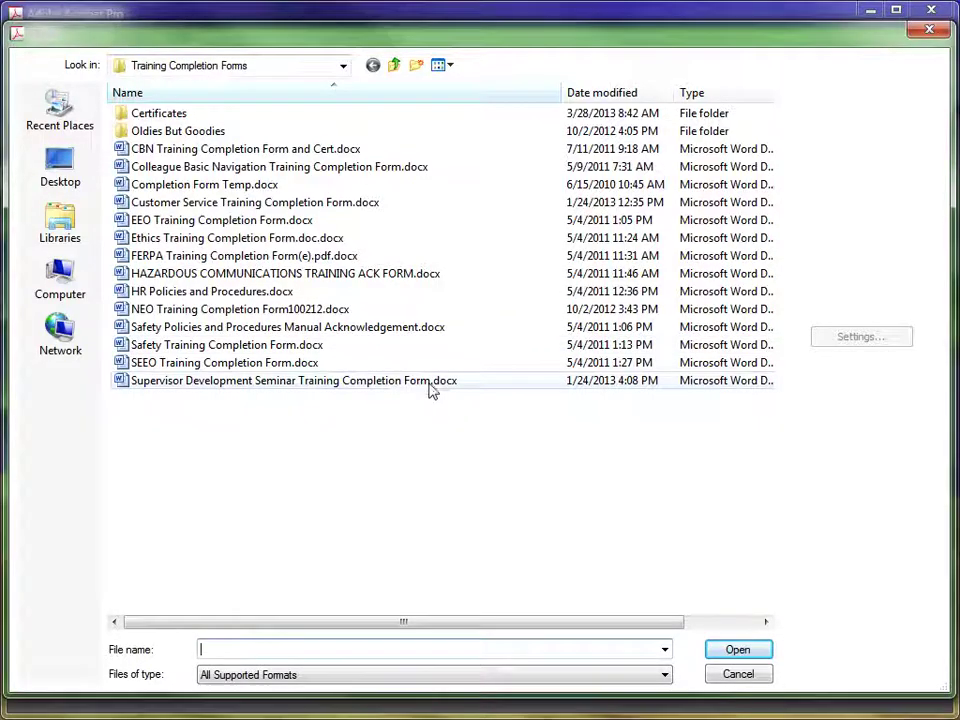
{"action": "double_click", "coordinate": [154, 150]}
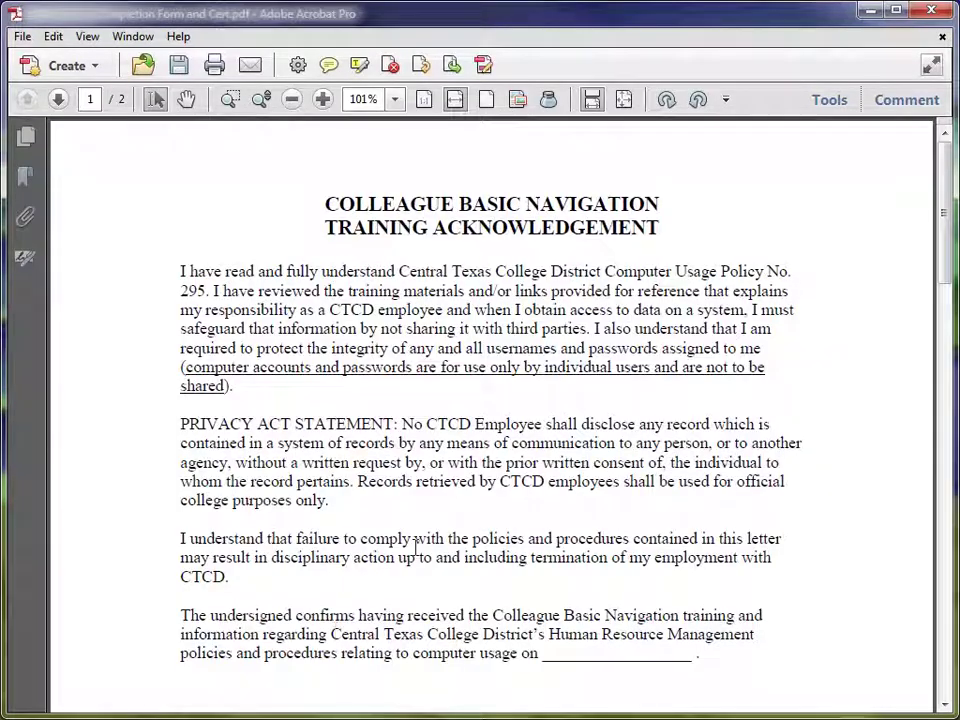
Scroll to the signature lines and start editing form fields from the Tools pane's Forms tasks.
{"action": "scroll", "coordinate": [497, 427], "scroll_direction": "down", "scroll_amount": 10}
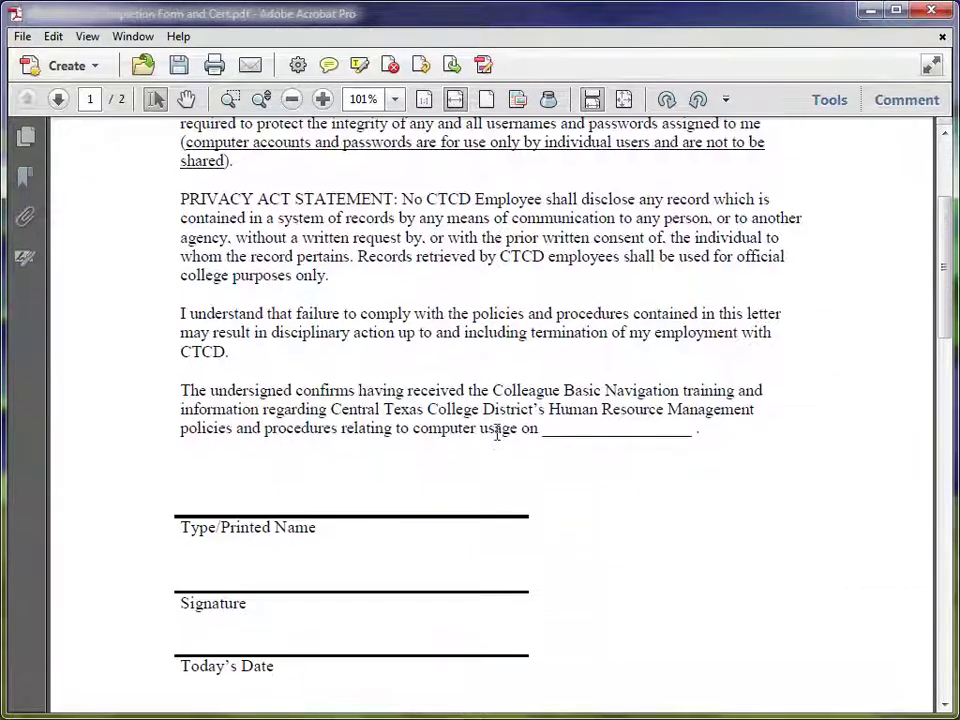
{"action": "scroll", "coordinate": [498, 440], "scroll_direction": "up", "scroll_amount": 10}
{"action": "scroll", "coordinate": [499, 436], "scroll_direction": "down", "scroll_amount": 3}
{"action": "scroll", "coordinate": [500, 435], "scroll_direction": "down", "scroll_amount": 5}
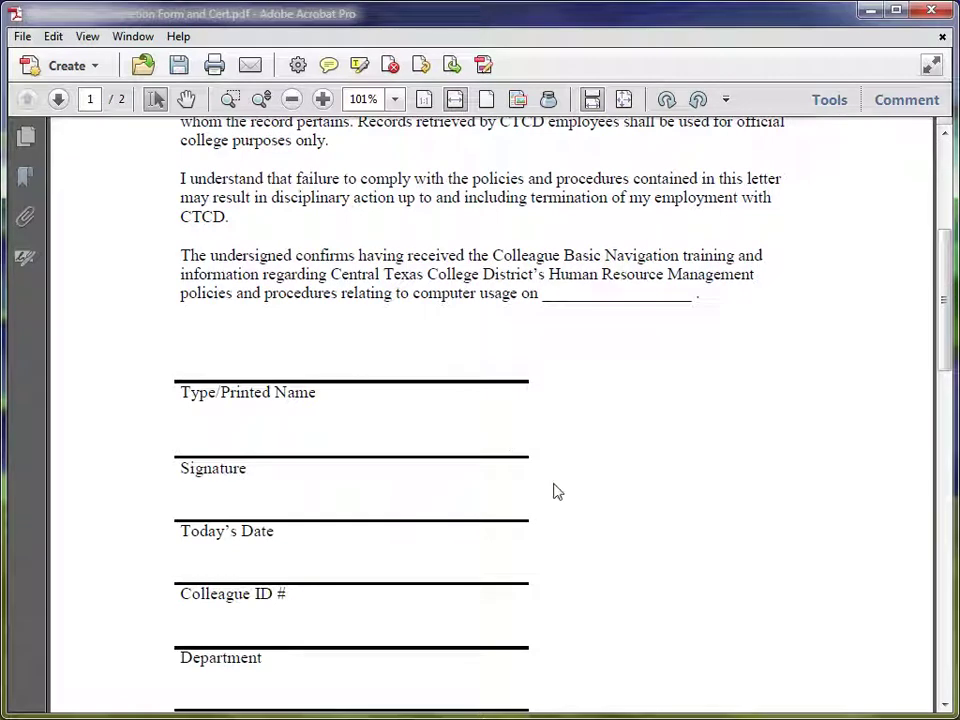
{"action": "left_click", "coordinate": [829, 100]}
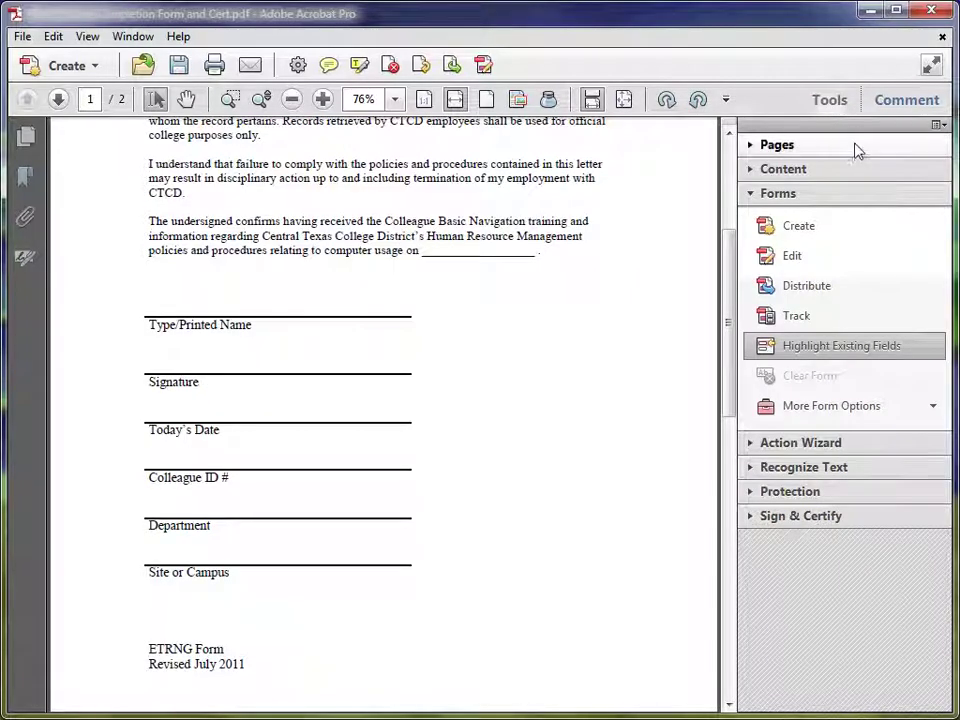
{"action": "left_click", "coordinate": [781, 196]}
{"action": "left_click", "coordinate": [781, 196]}
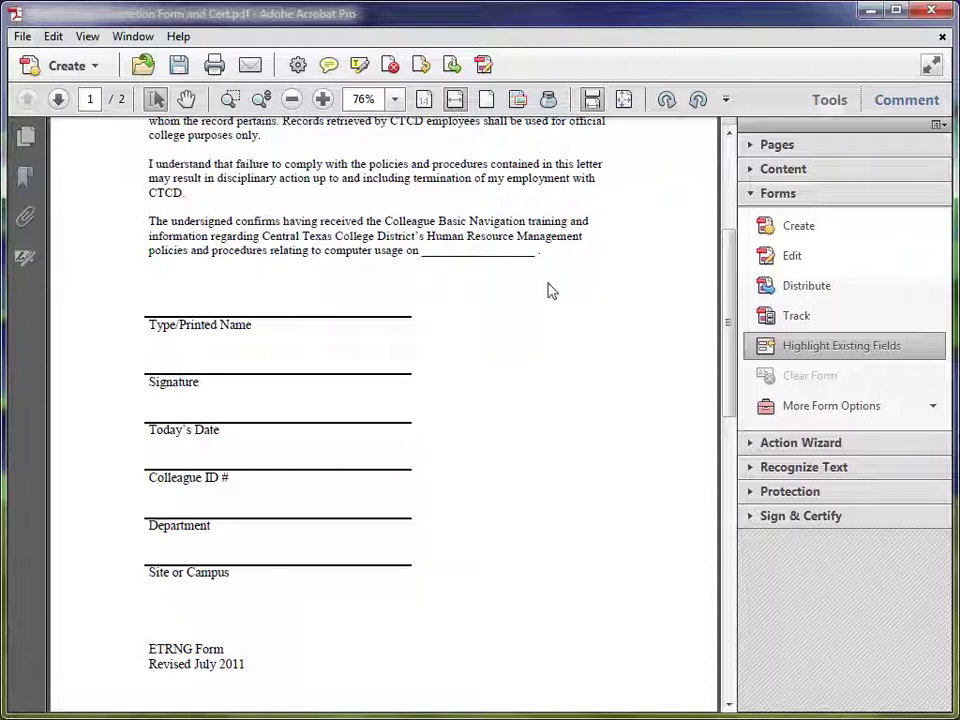
{"action": "left_click", "coordinate": [781, 270]}
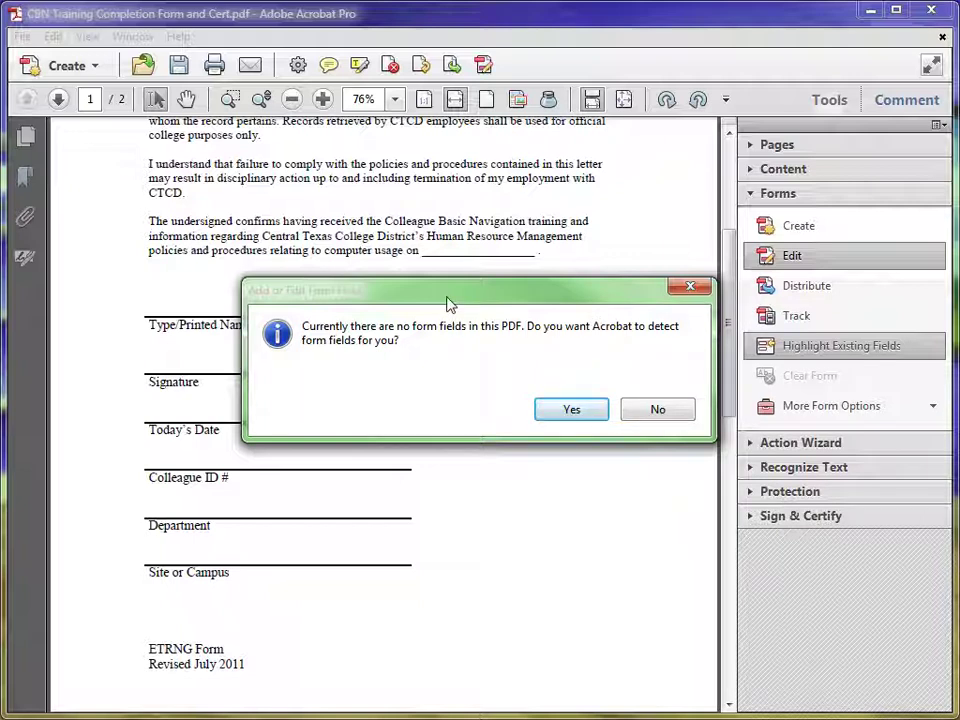
Decline automatic form field detection.
{"action": "left_click_drag", "start_coordinate": [449, 303], "coordinate": [626, 307]}
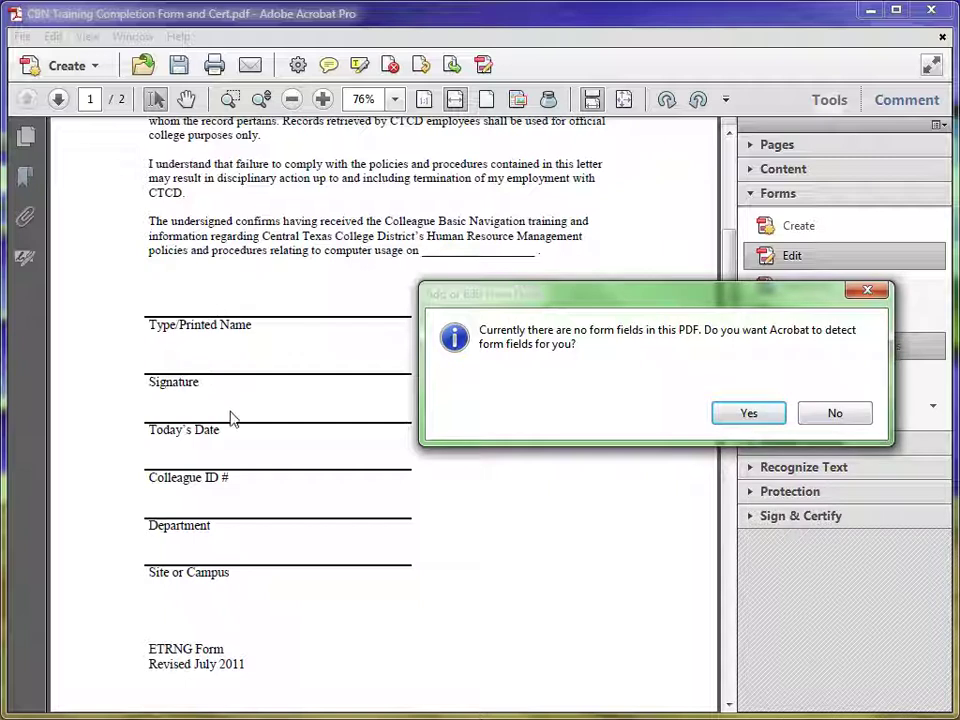
{"action": "left_click_drag", "start_coordinate": [636, 302], "coordinate": [455, 312]}
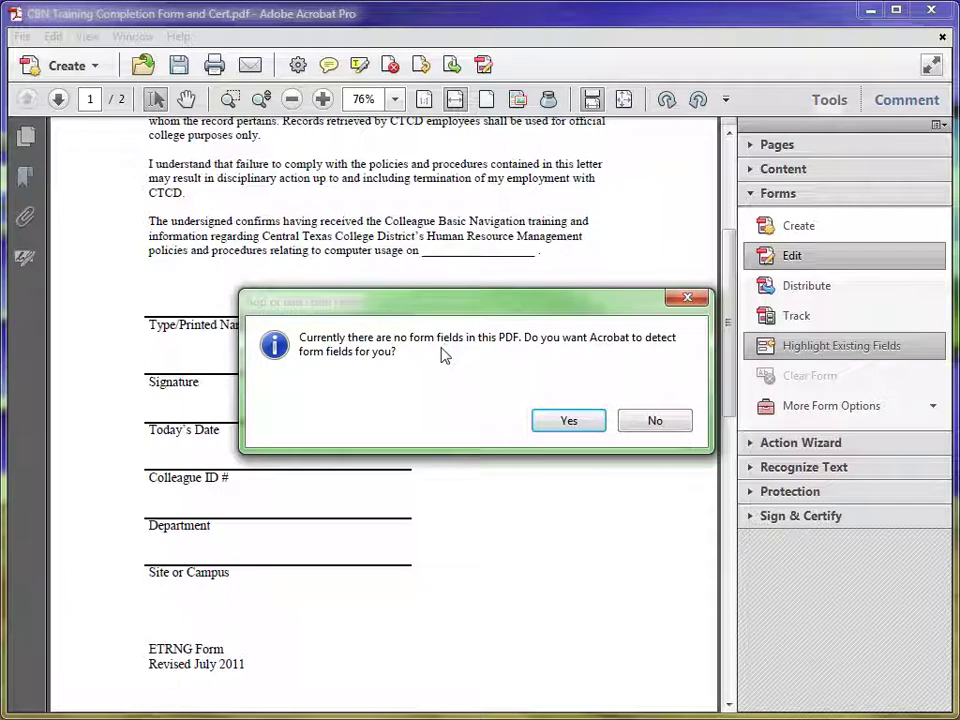
{"action": "left_click", "coordinate": [653, 421]}
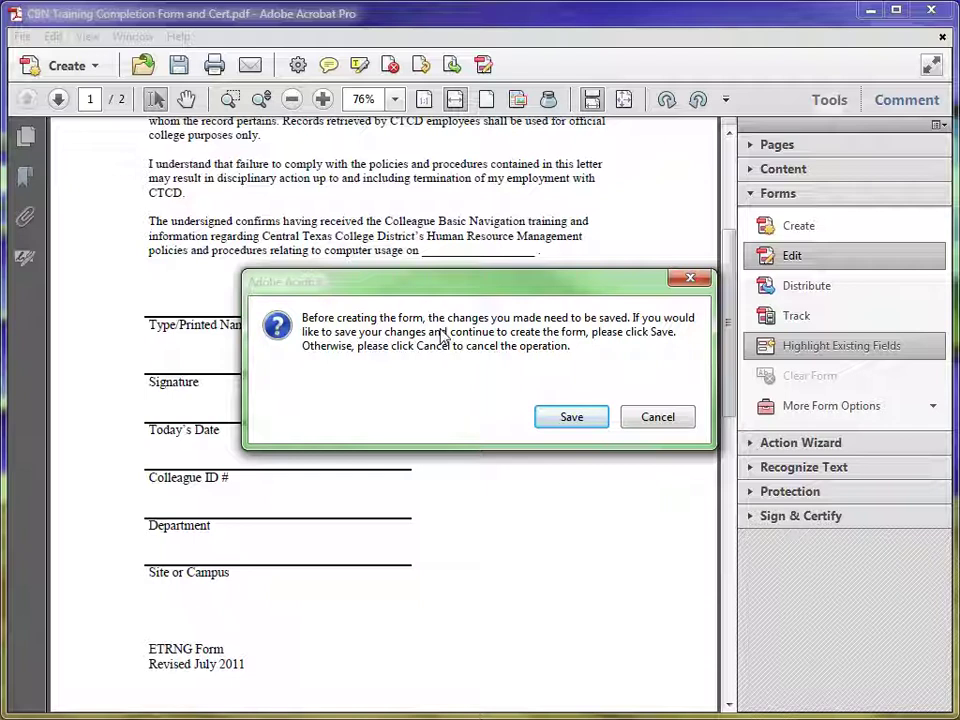
Save the form as CBN Training Completion Form and Cert Demo.pdf.
{"action": "left_click", "coordinate": [576, 420]}
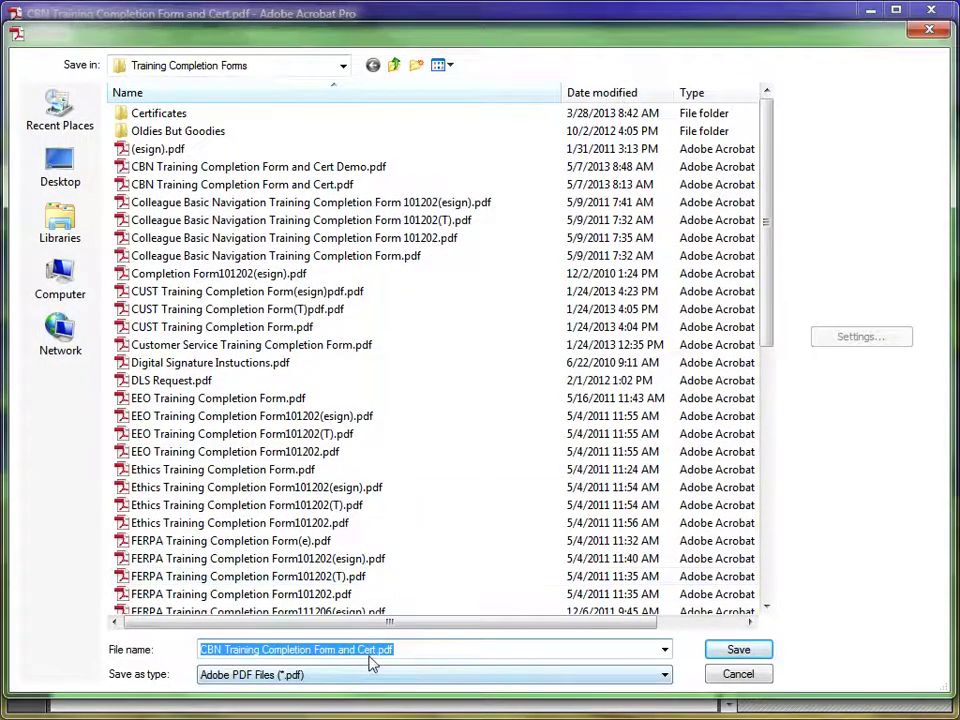
{"action": "left_click", "coordinate": [376, 651]}
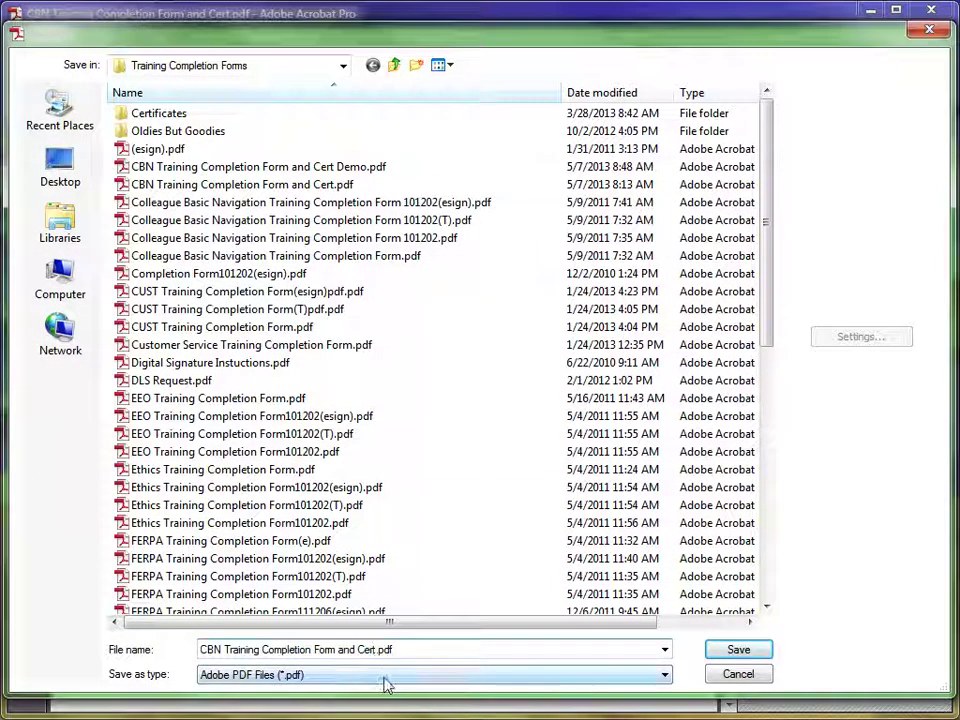
{"action": "type", "text": "Demo"}
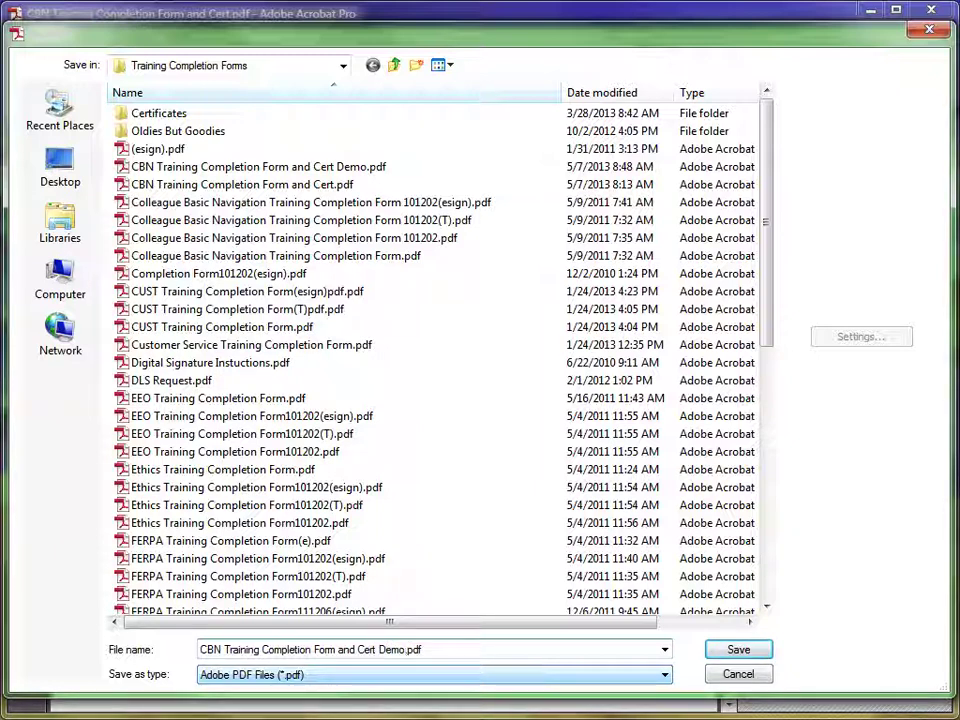
{"action": "left_click", "coordinate": [736, 656]}
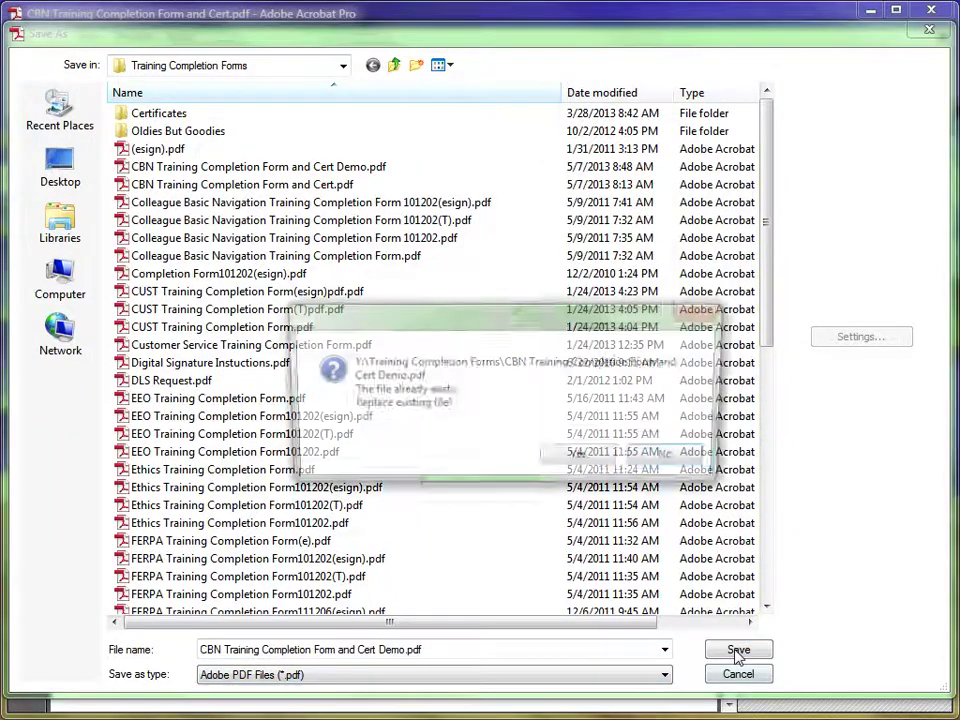
Confirm replacing the existing Demo PDF and scroll to the signature lines.
{"action": "left_click", "coordinate": [585, 459]}
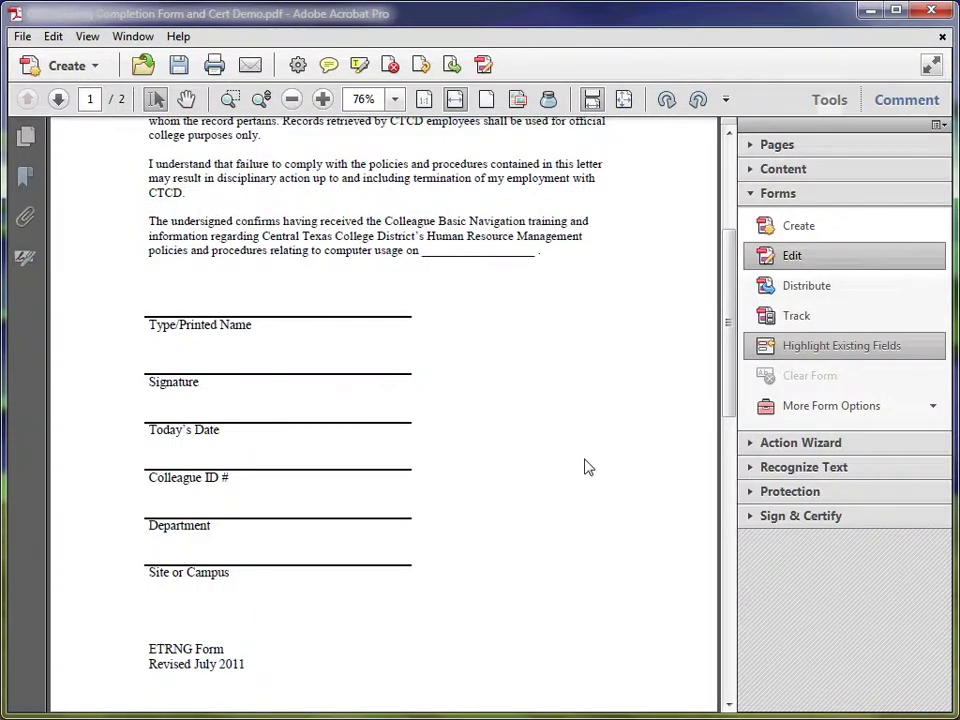
{"action": "scroll", "coordinate": [585, 465], "scroll_direction": "up", "scroll_amount": 5}
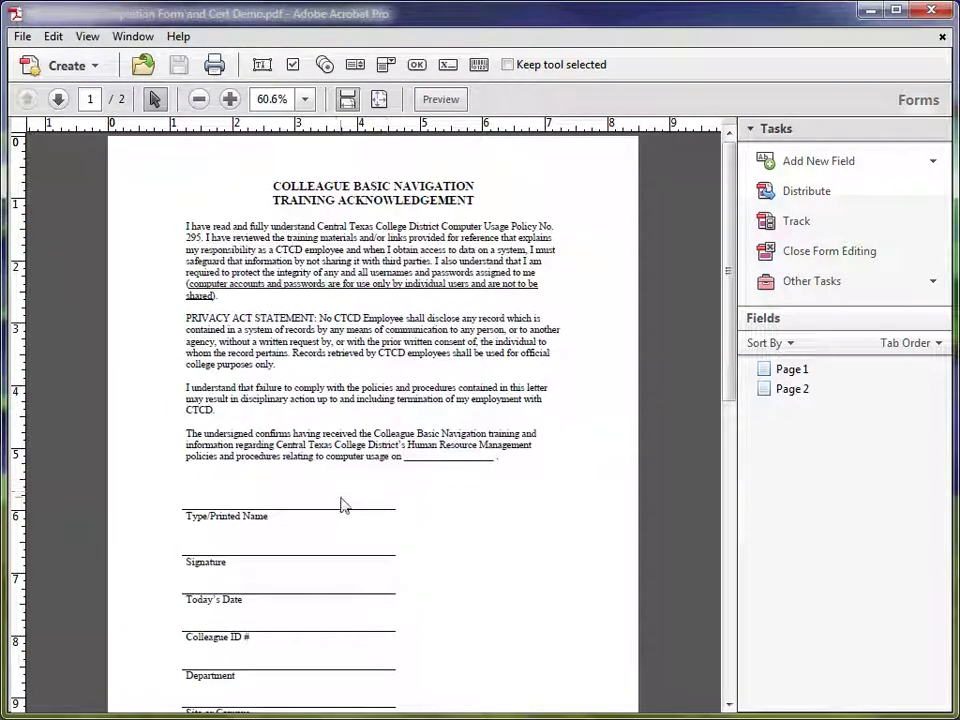
{"action": "scroll", "coordinate": [270, 460], "scroll_direction": "down", "scroll_amount": 2}
{"action": "scroll", "coordinate": [268, 460], "scroll_direction": "up", "scroll_amount": 2}
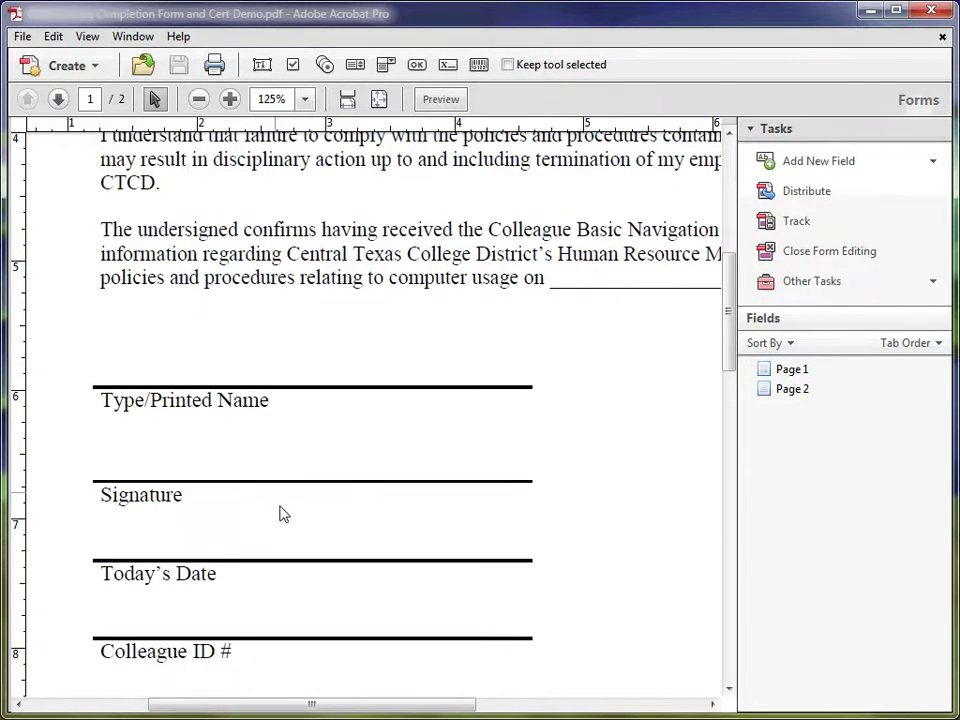
{"action": "left_click_drag", "start_coordinate": [300, 707], "coordinate": [278, 704]}
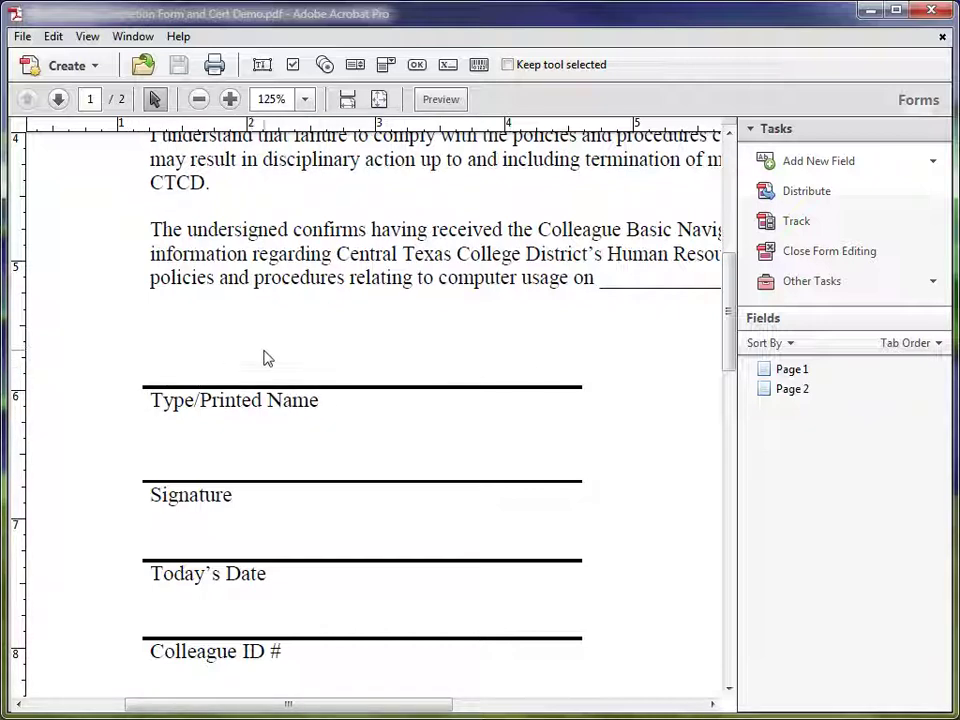
Add a text field named Typed Name above the Type/Printed Name line and open its properties.
{"action": "left_click", "coordinate": [261, 68]}
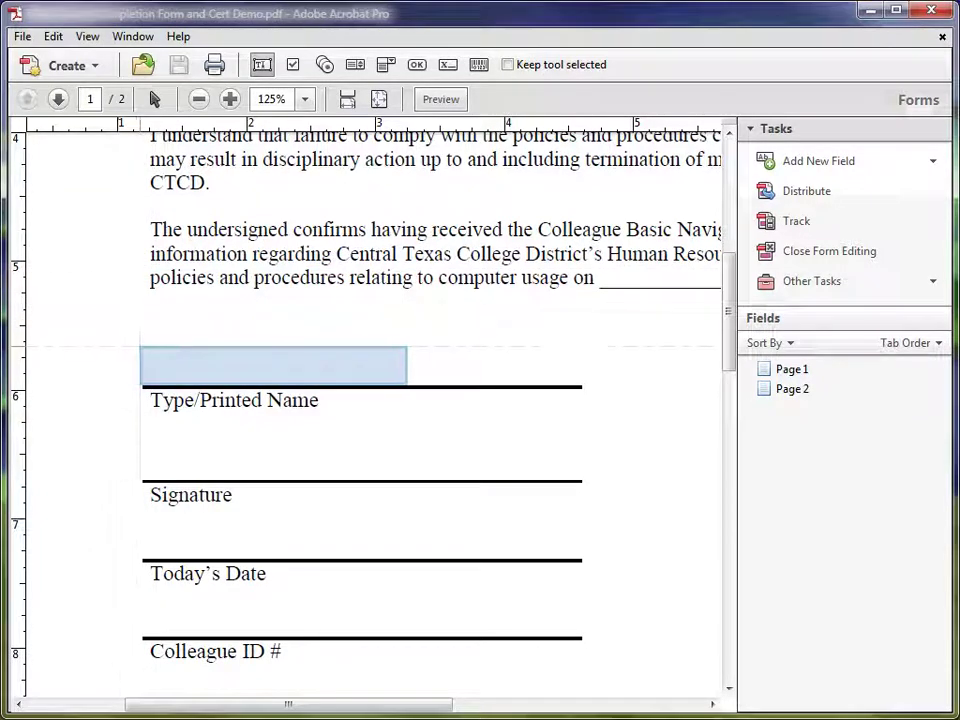
{"action": "left_click", "coordinate": [145, 349]}
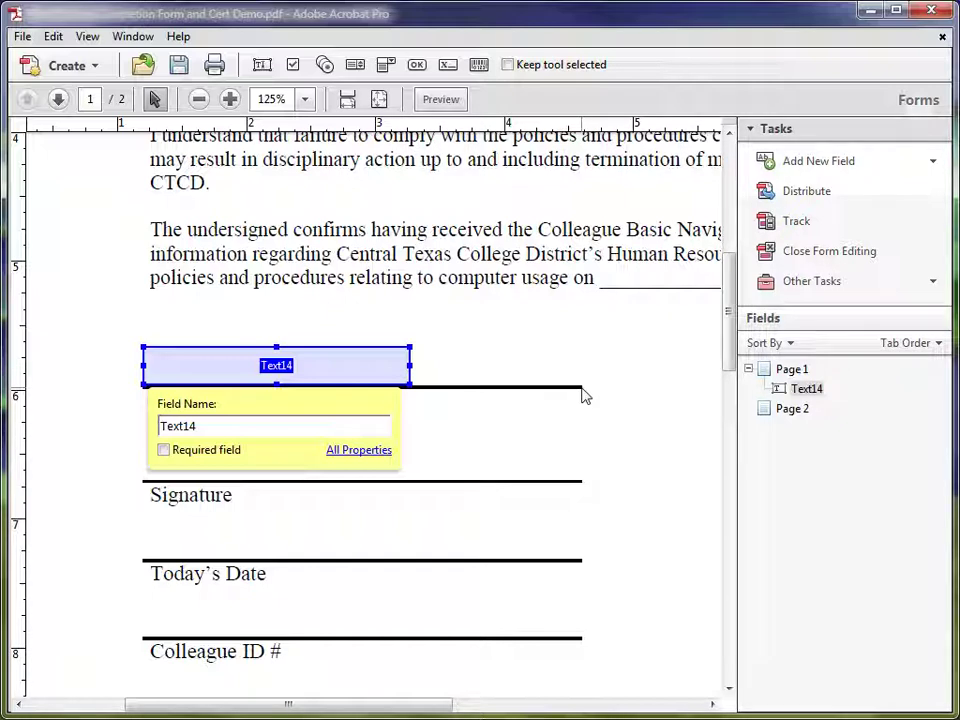
{"action": "double_click", "coordinate": [241, 425]}
{"action": "left_click", "coordinate": [241, 425]}
{"action": "left_click_drag", "start_coordinate": [242, 424], "coordinate": [111, 426]}
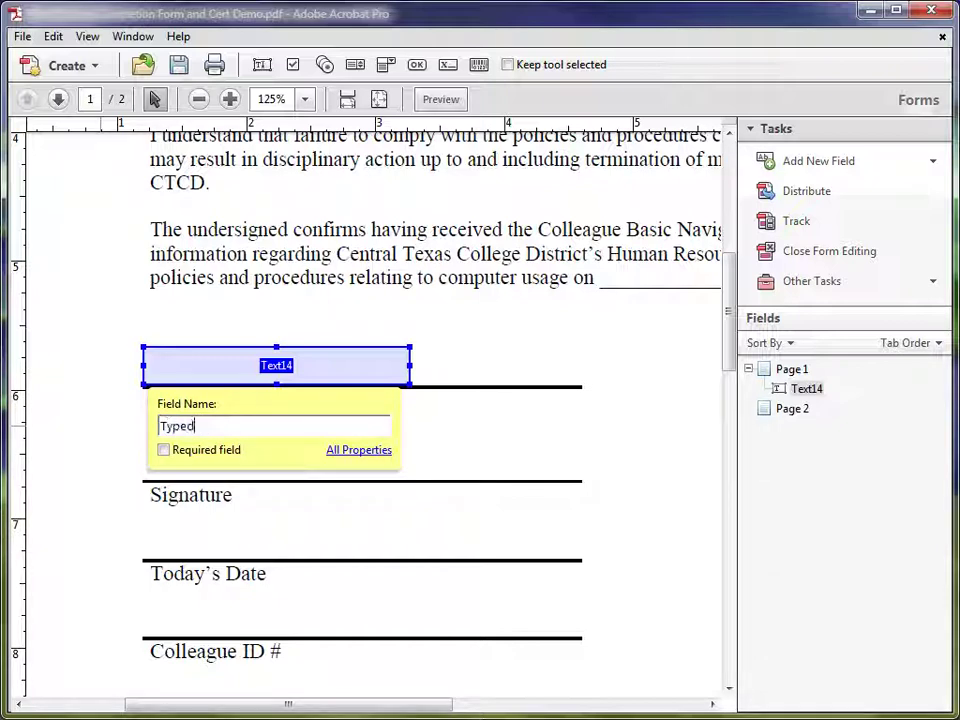
{"action": "type", "text": "Name"}
{"action": "left_click", "coordinate": [349, 451]}
{"action": "left_click_drag", "start_coordinate": [660, 188], "coordinate": [838, 165]}
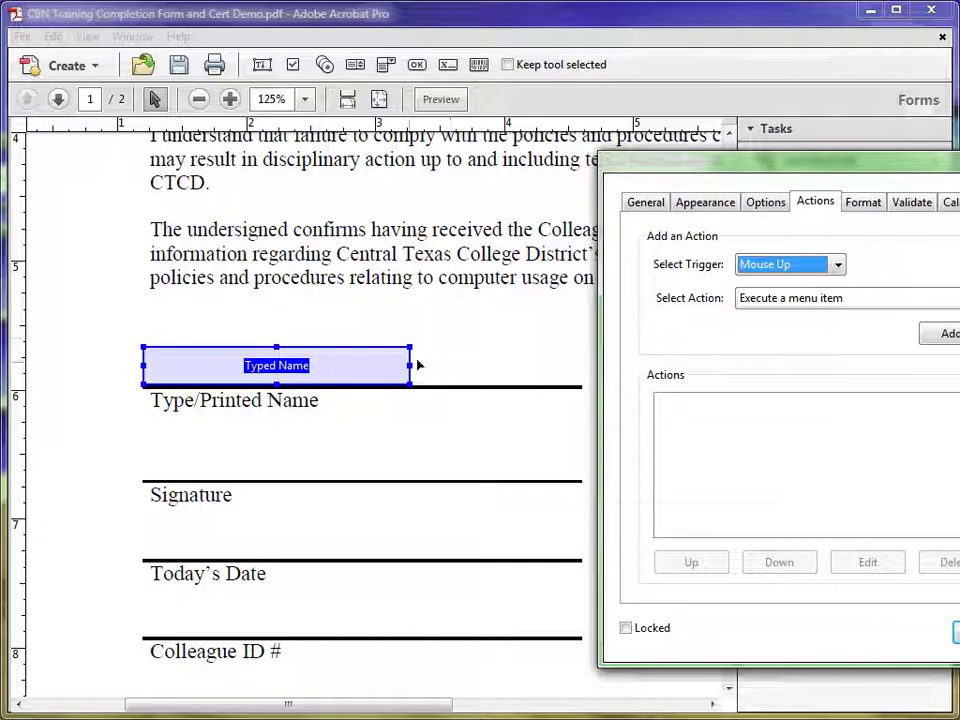
Stretch the Typed Name field to the end of the name line and show its General properties.
{"action": "left_click_drag", "start_coordinate": [412, 371], "coordinate": [581, 374]}
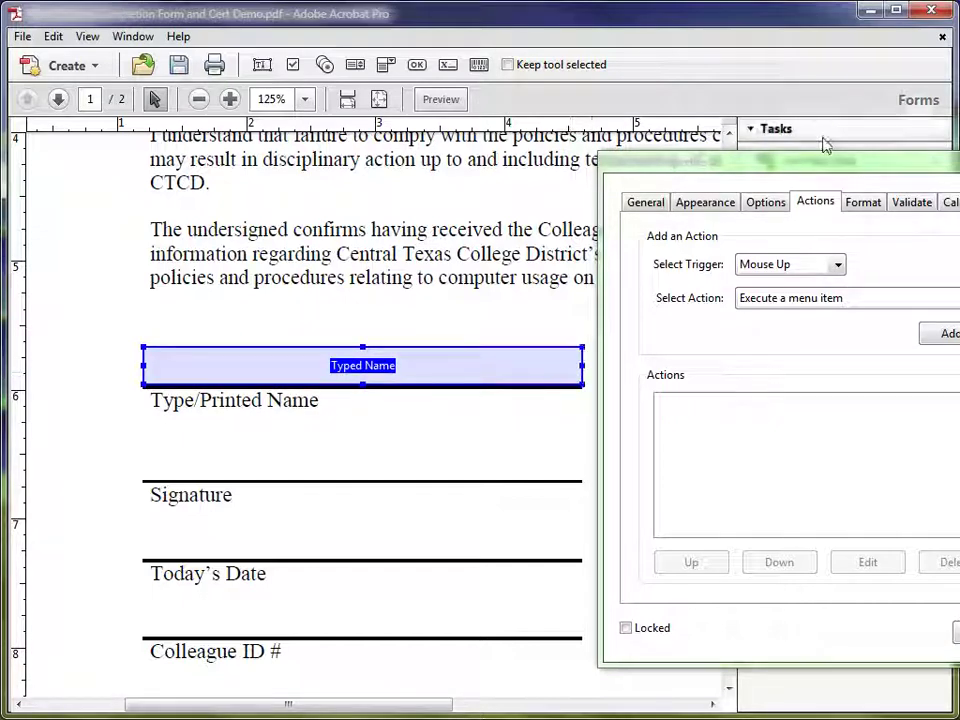
{"action": "left_click_drag", "start_coordinate": [821, 163], "coordinate": [495, 122]}
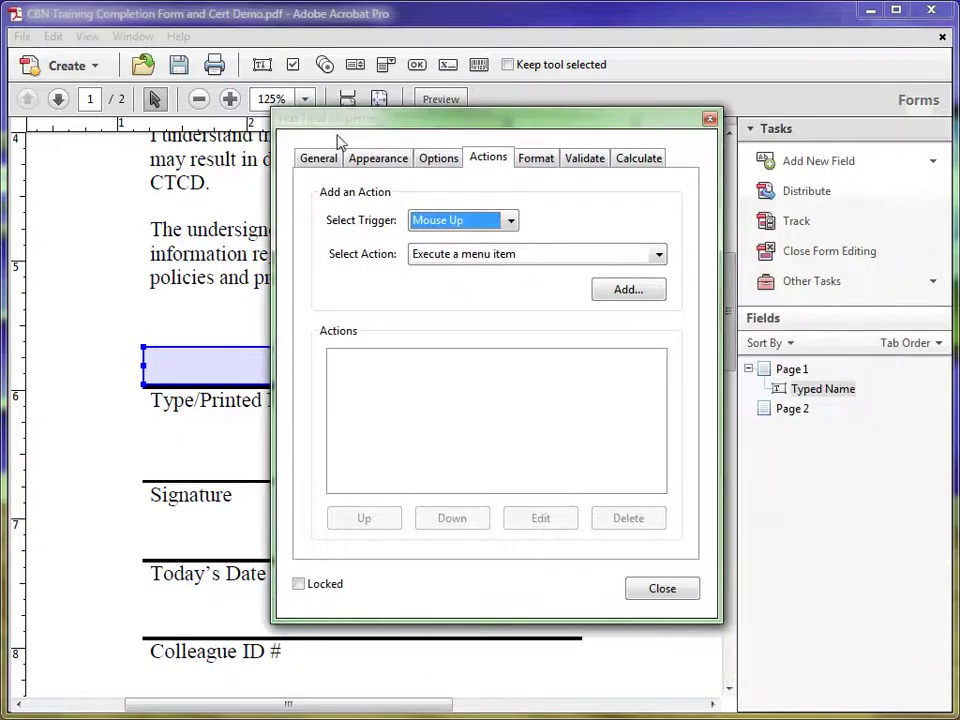
{"action": "left_click", "coordinate": [318, 158]}
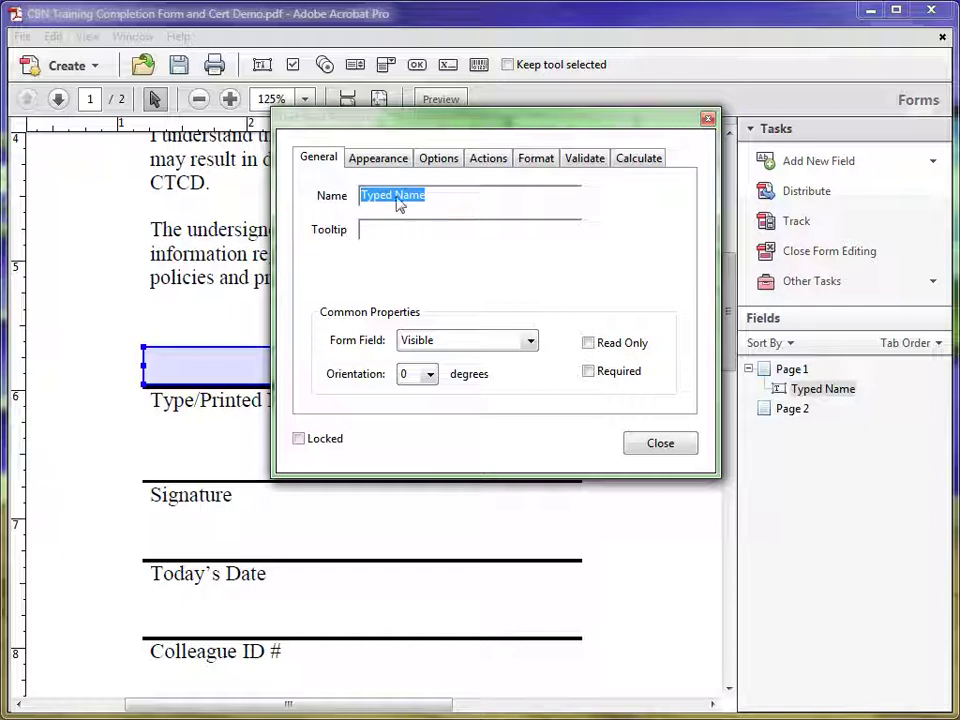
Give Typed Name the tooltip 'Click her to enter your typed name', keep it Visible, and make it Required.
{"action": "left_click", "coordinate": [377, 229]}
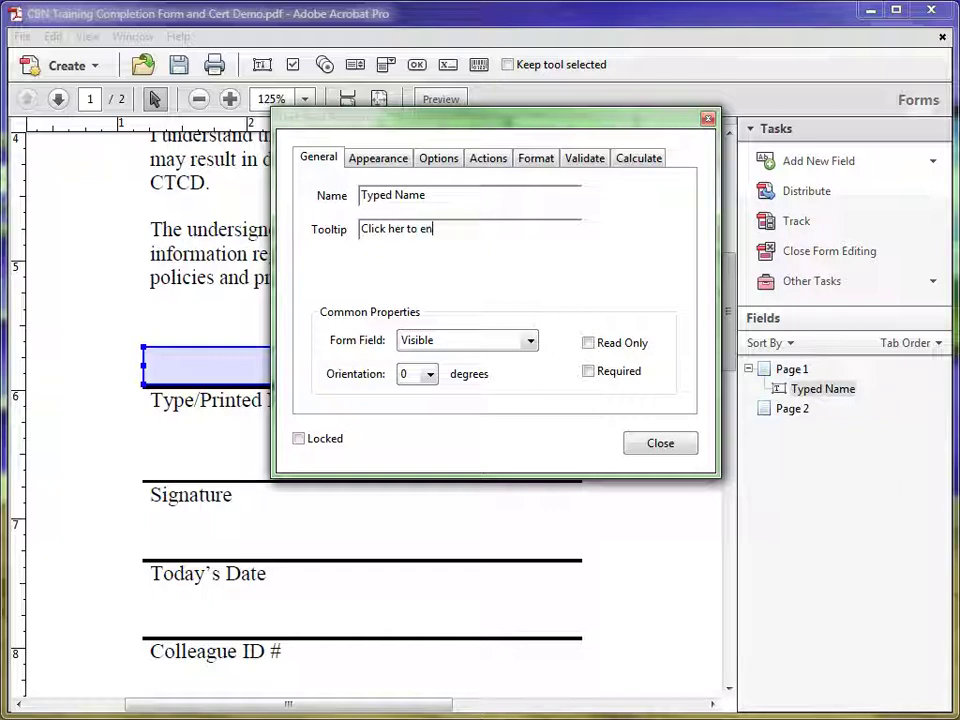
{"action": "type", "text": "ter your typed name"}
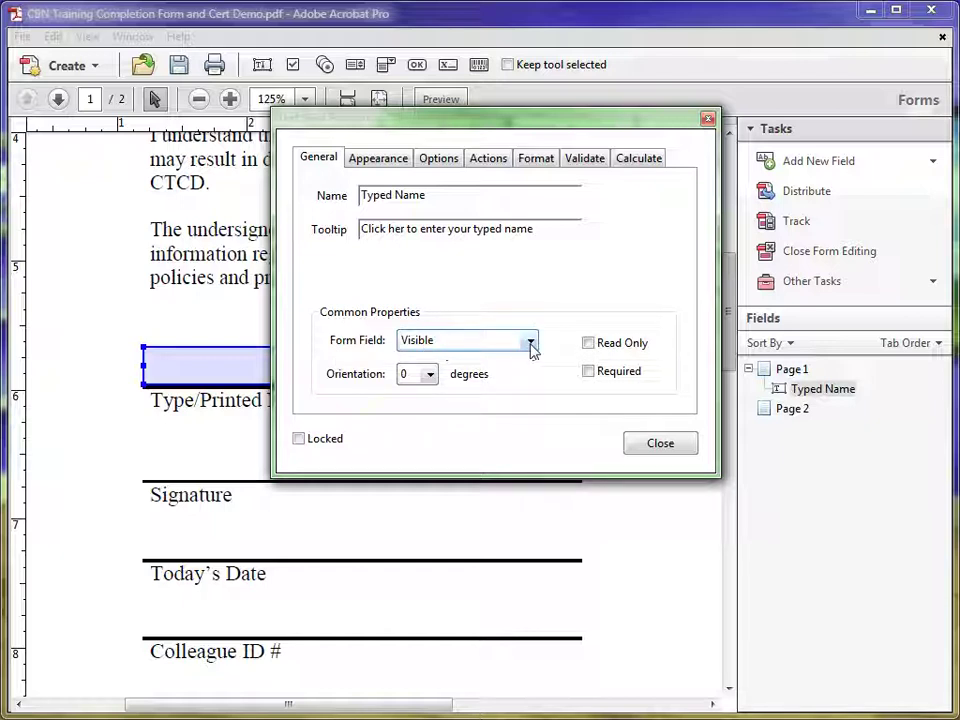
{"action": "left_click", "coordinate": [531, 344]}
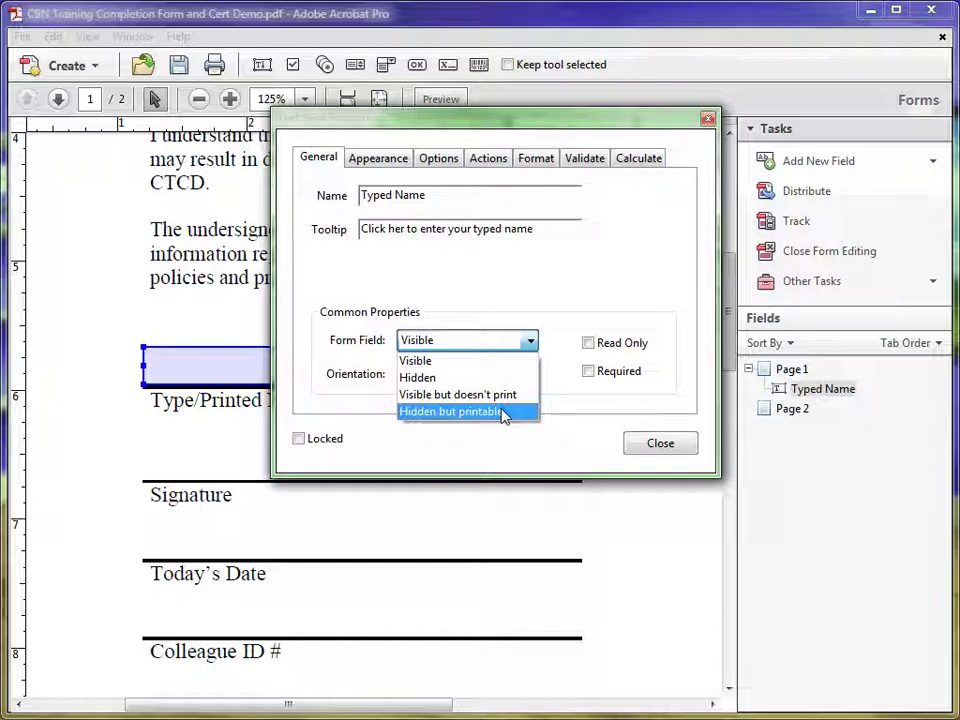
{"action": "left_click", "coordinate": [531, 342]}
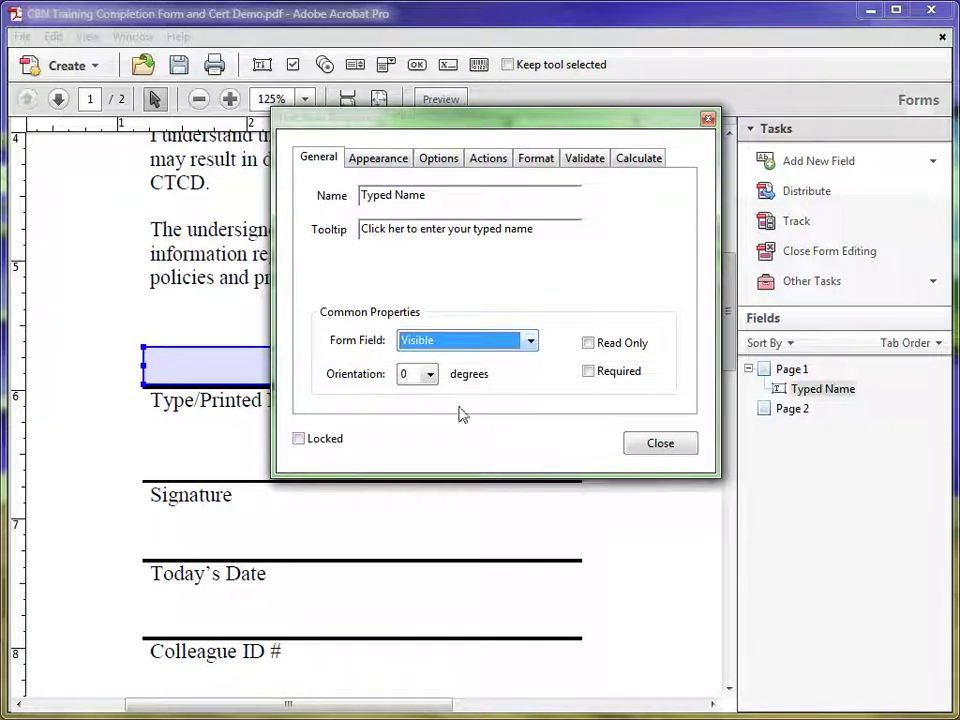
{"action": "left_click", "coordinate": [589, 372]}
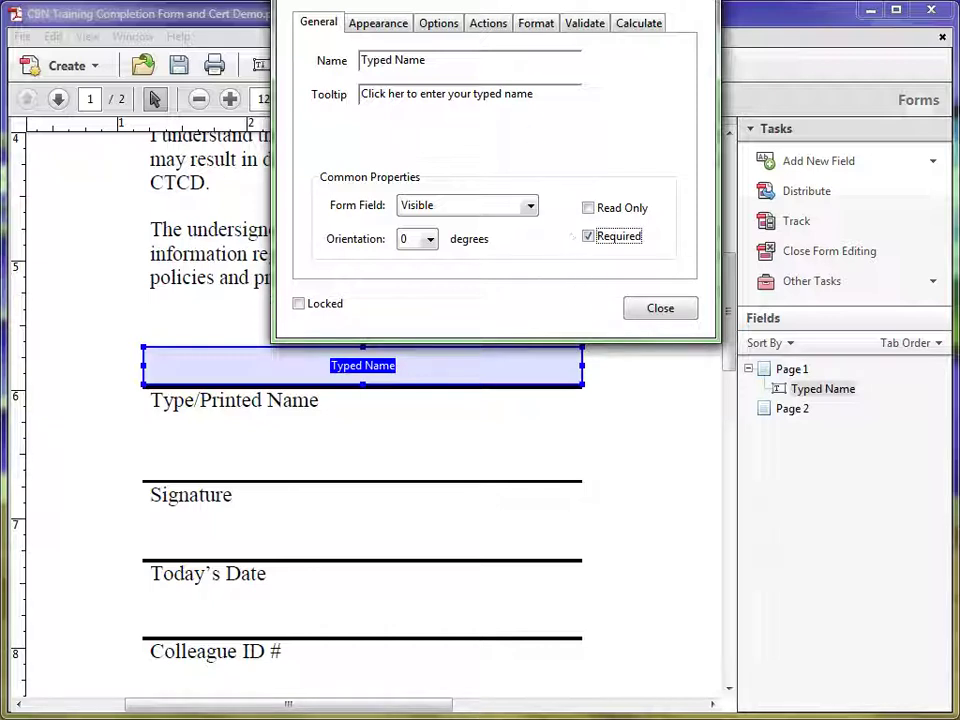
{"action": "left_click_drag", "start_coordinate": [500, 0], "coordinate": [474, 176]}
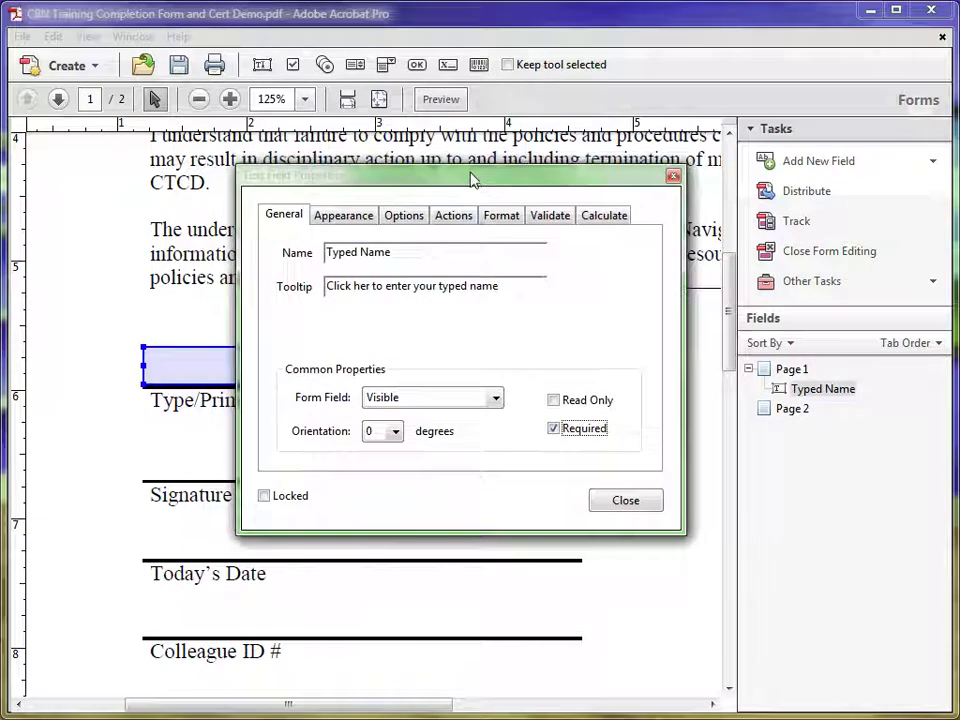
Keep the Typed Name field's appearance at 12-point Helvetica and close its properties.
{"action": "left_click", "coordinate": [342, 218]}
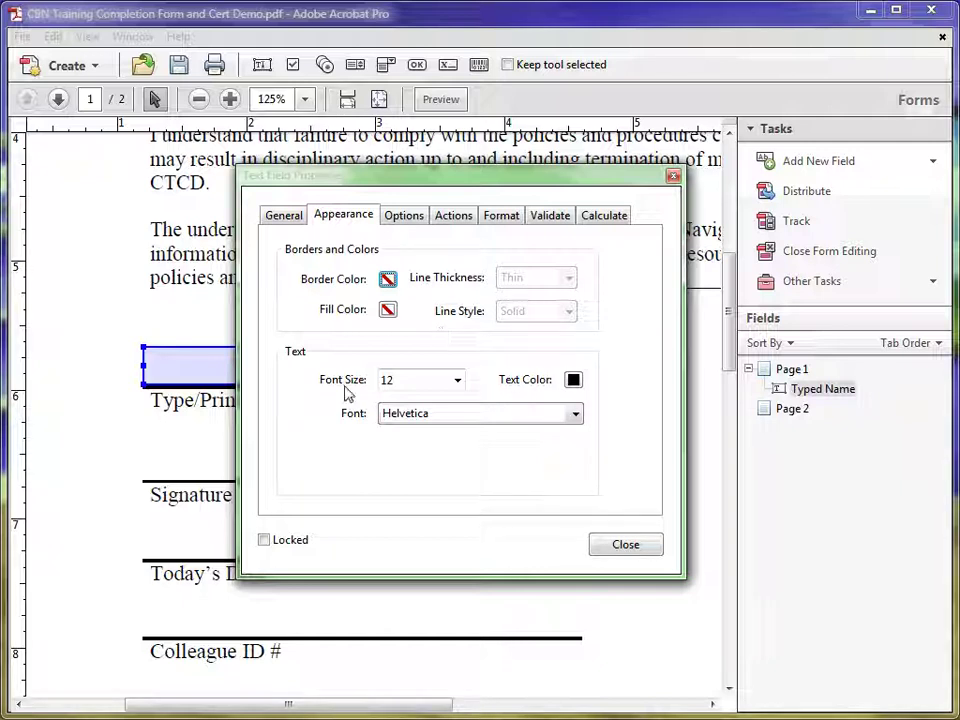
{"action": "left_click", "coordinate": [457, 381]}
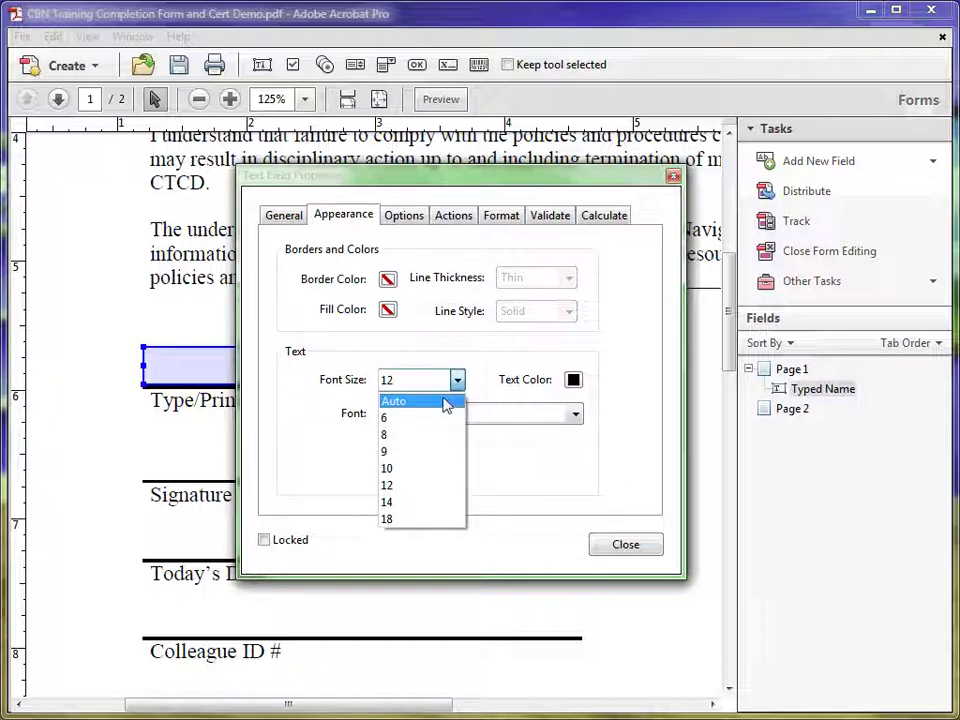
{"action": "left_click", "coordinate": [458, 381]}
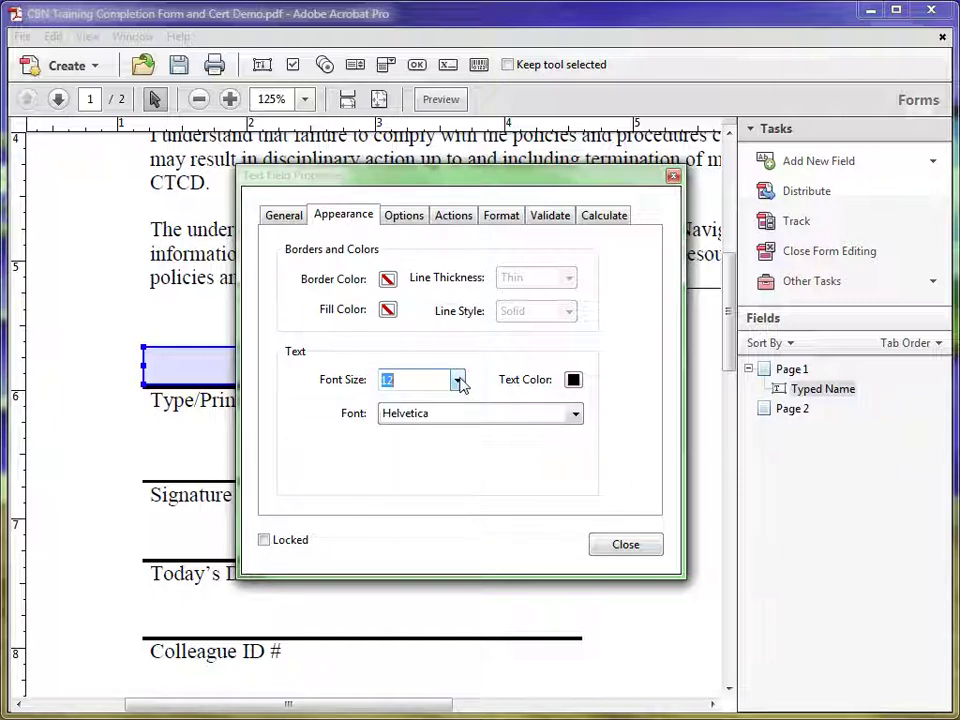
{"action": "left_click", "coordinate": [576, 416]}
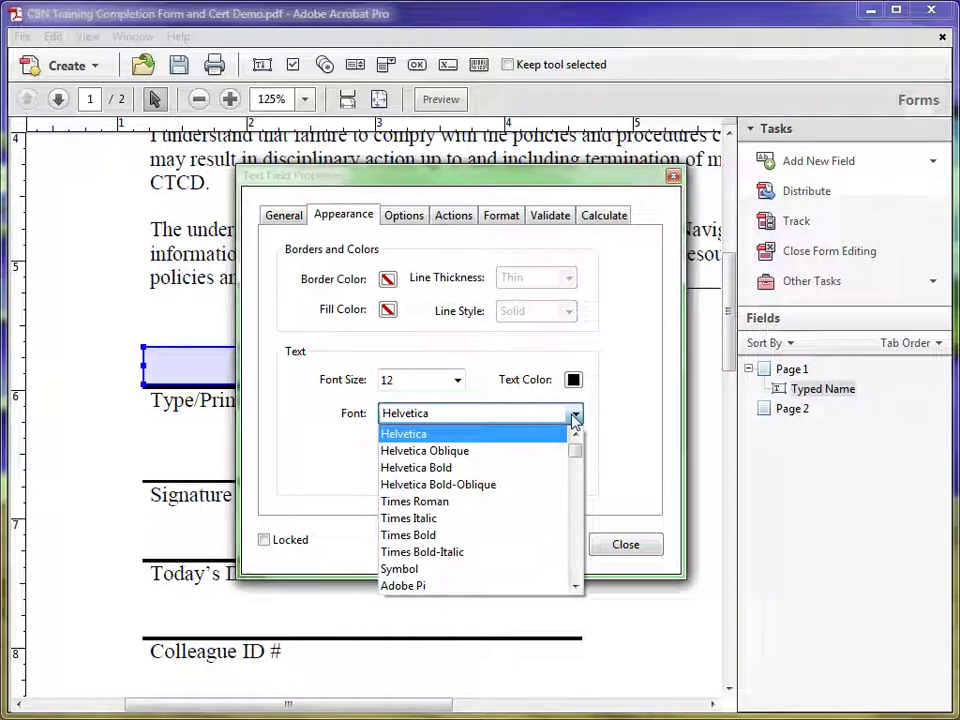
{"action": "left_click", "coordinate": [572, 416]}
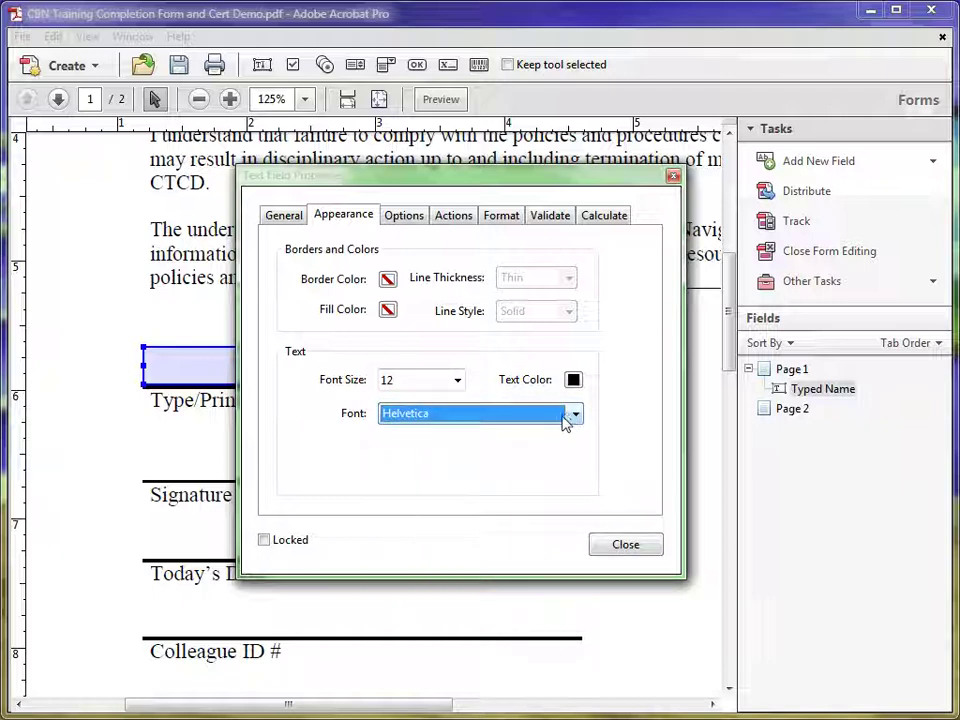
{"action": "left_click", "coordinate": [625, 545]}
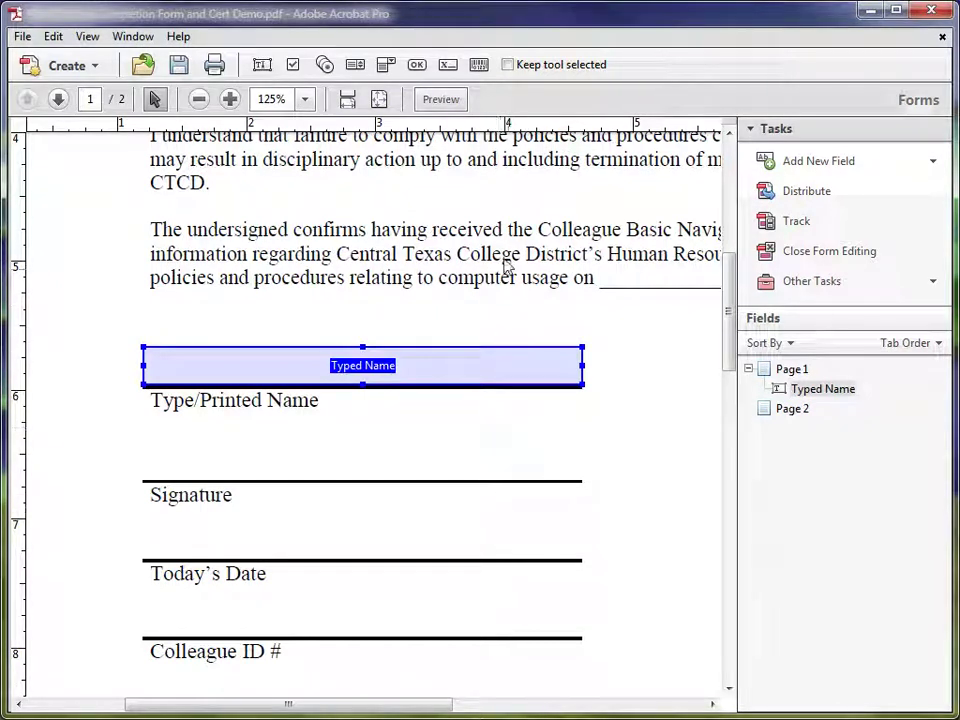
Draw a digital signature field spanning the line above the Signature label.
{"action": "left_click", "coordinate": [448, 66]}
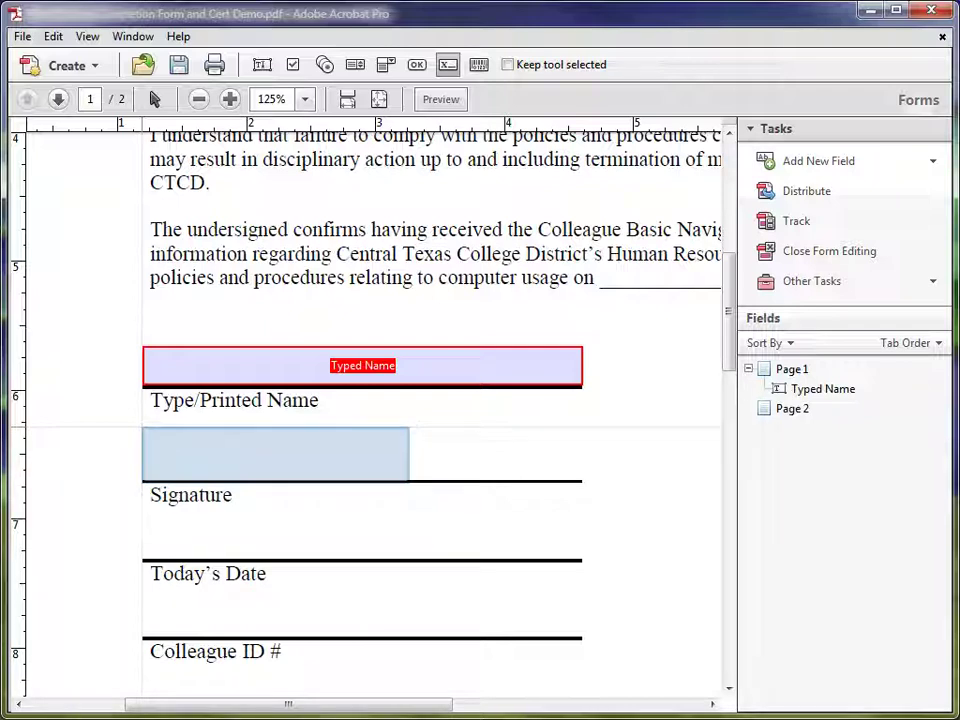
{"action": "left_click_drag", "start_coordinate": [142, 427], "coordinate": [581, 482]}
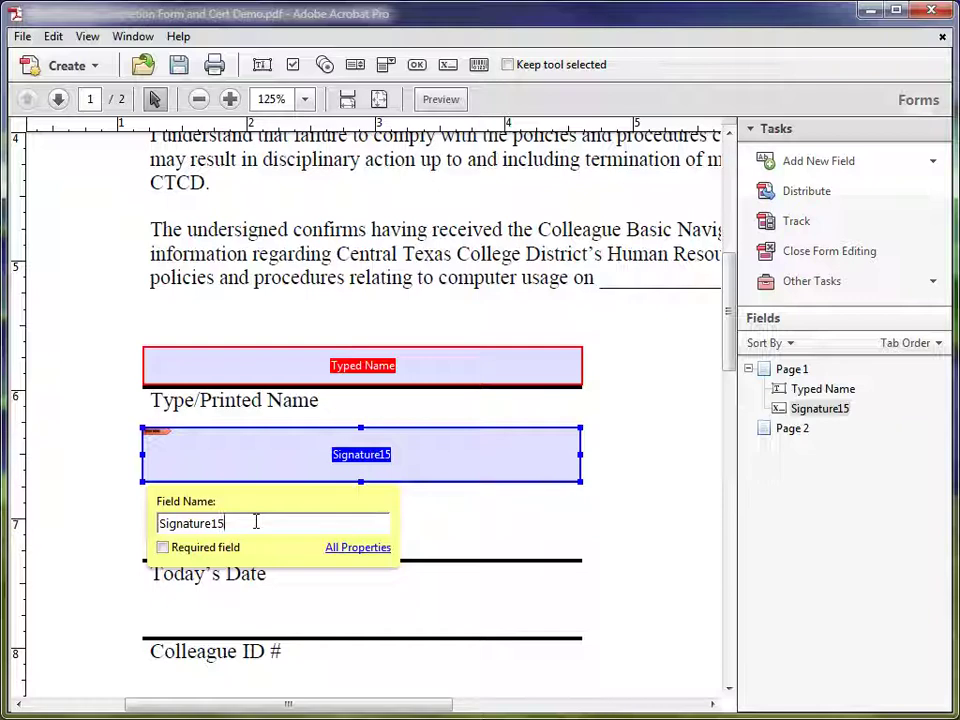
Rename the signature field from Signature15 to Digital Signature.
{"action": "left_click_drag", "start_coordinate": [256, 521], "coordinate": [157, 522]}
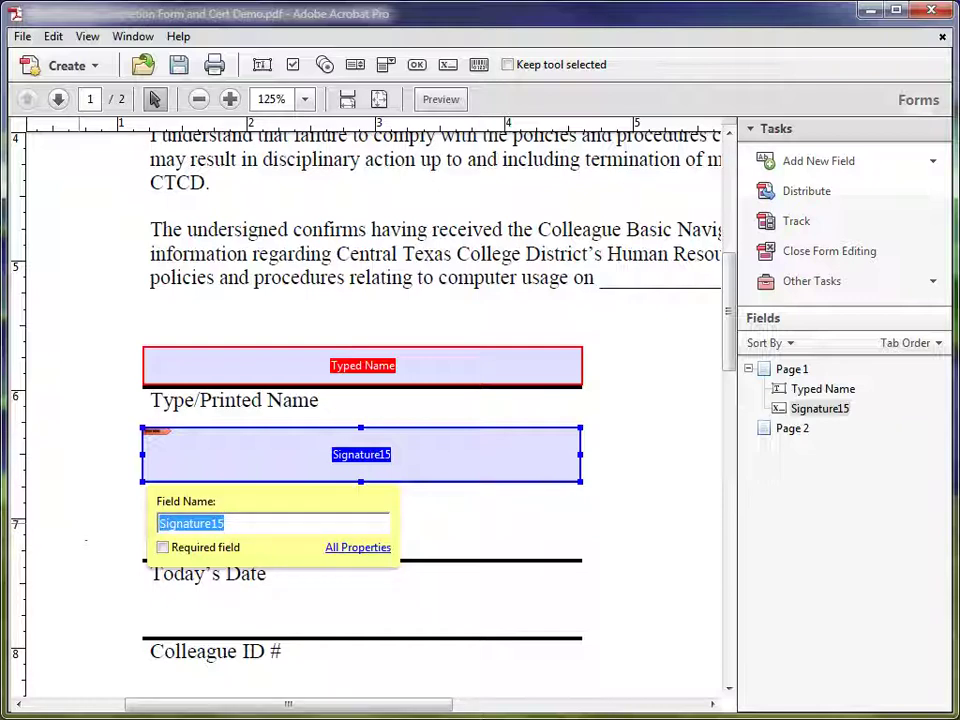
{"action": "type", "text": "Digital Signature"}
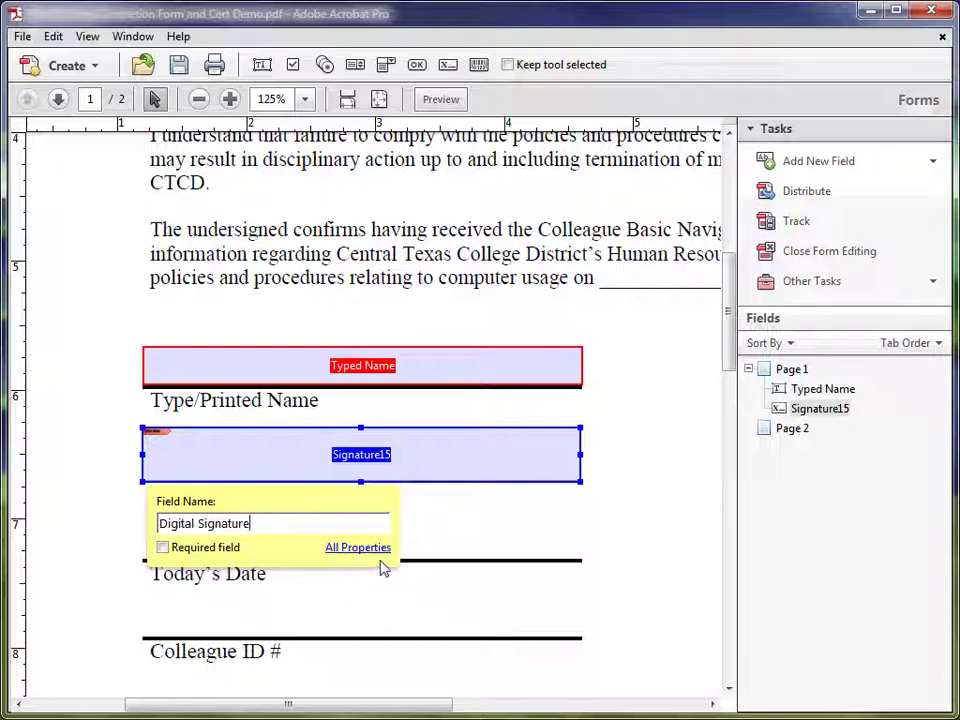
{"action": "left_click", "coordinate": [451, 541]}
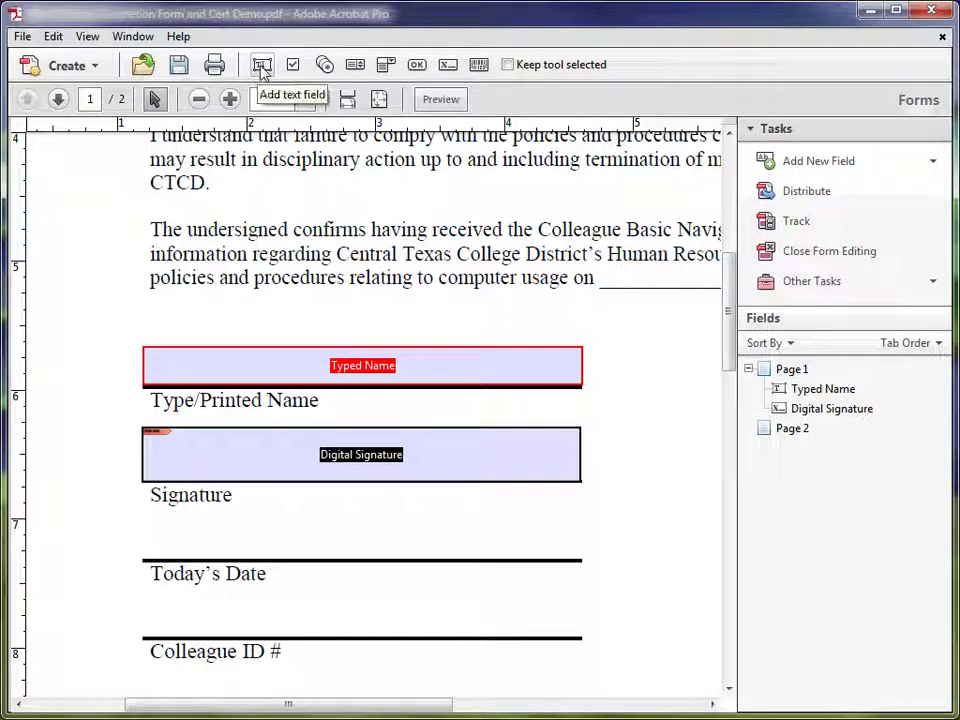
Draw a new text field along the line above Today's Date.
{"action": "left_click", "coordinate": [262, 66]}
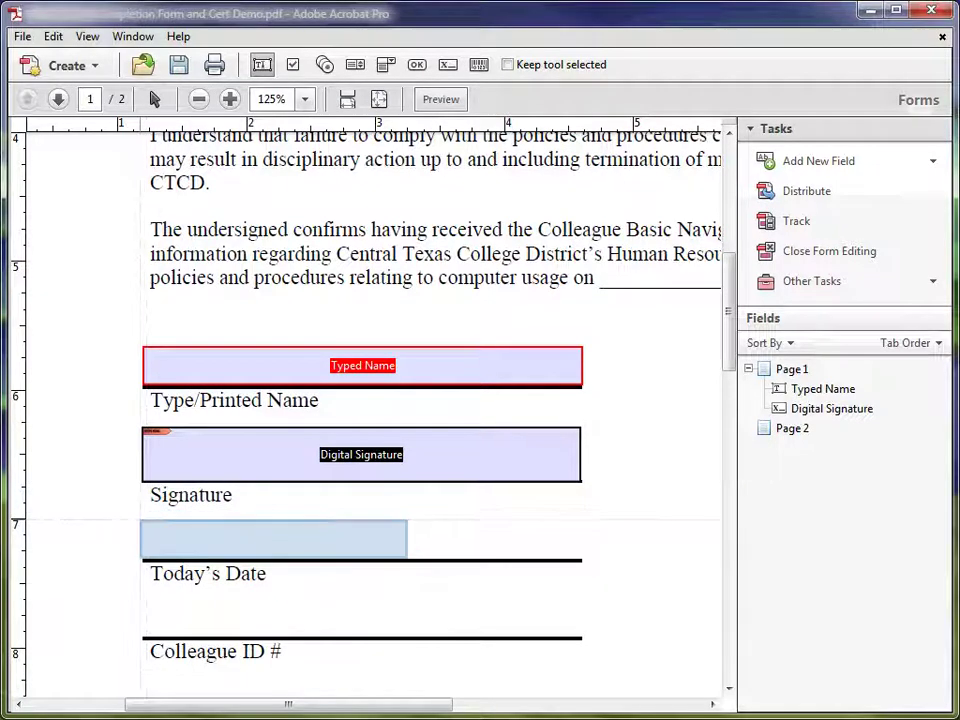
{"action": "left_click_drag", "start_coordinate": [143, 522], "coordinate": [580, 560]}
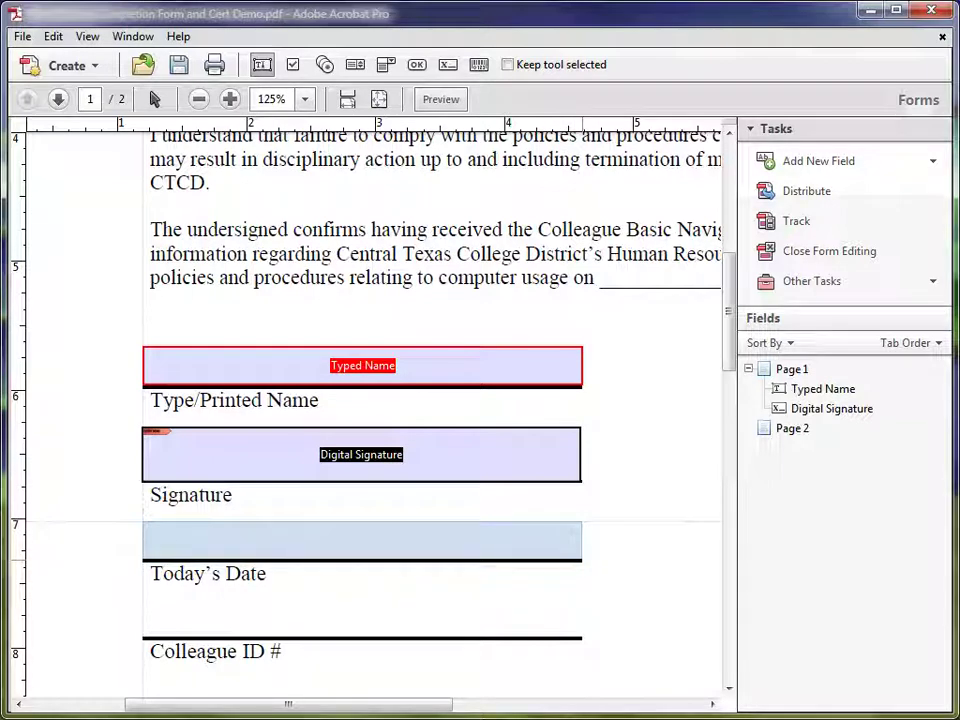
{"action": "left_click_drag", "start_coordinate": [580, 560], "coordinate": [581, 559]}
{"action": "left_click_drag", "start_coordinate": [225, 603], "coordinate": [163, 603]}
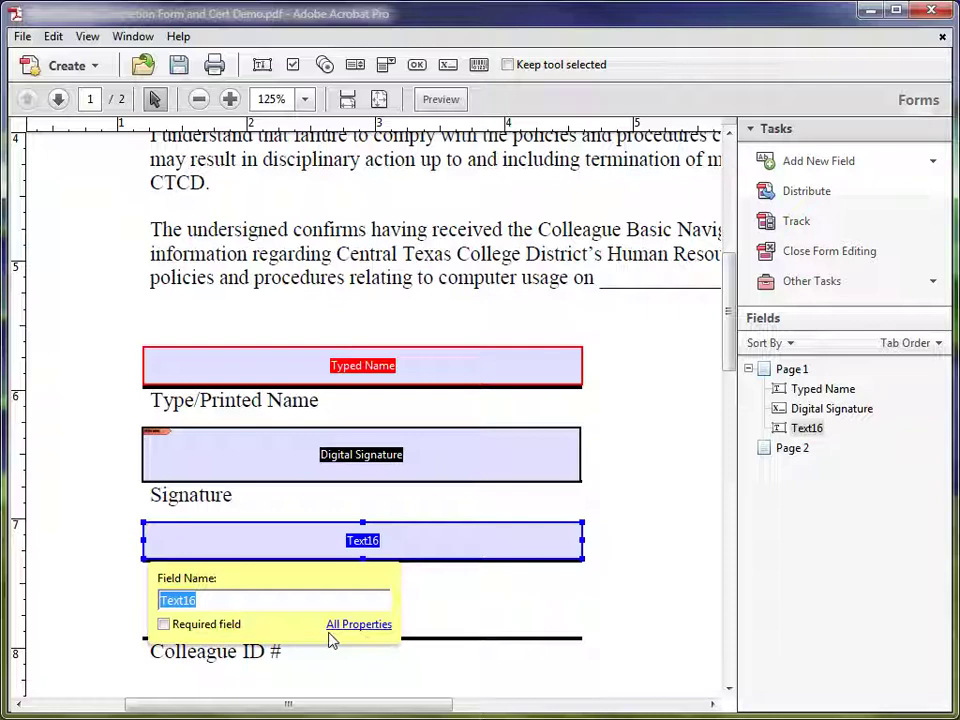
Name the new field Current Date and bring up its full properties.
{"action": "type", "text": "Curre"}
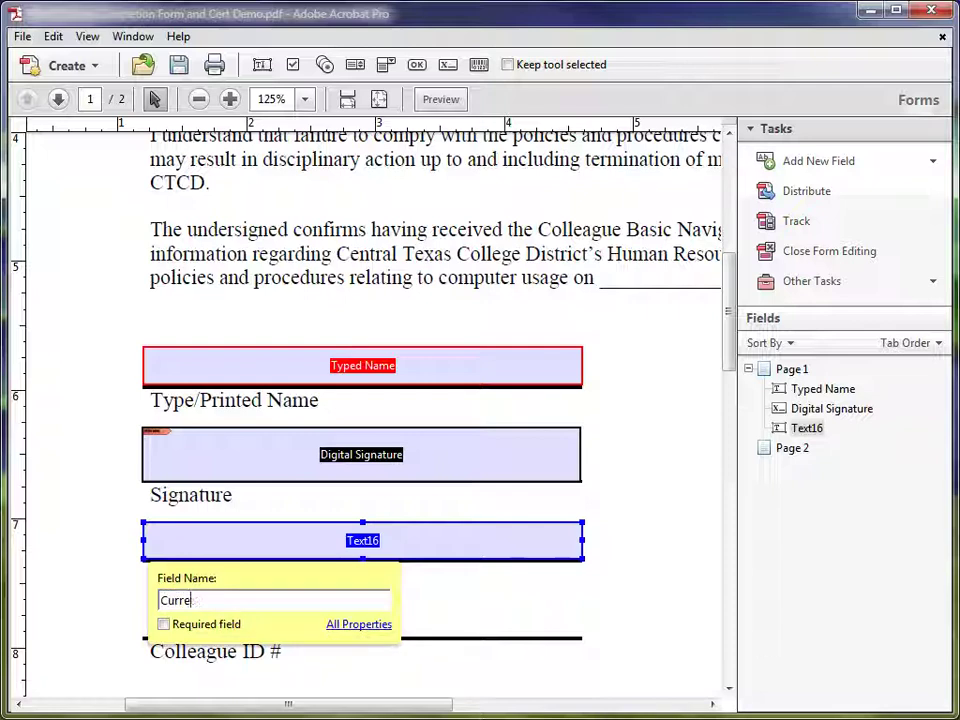
{"action": "type", "text": "tnDate"}
{"action": "left_click", "coordinate": [353, 638]}
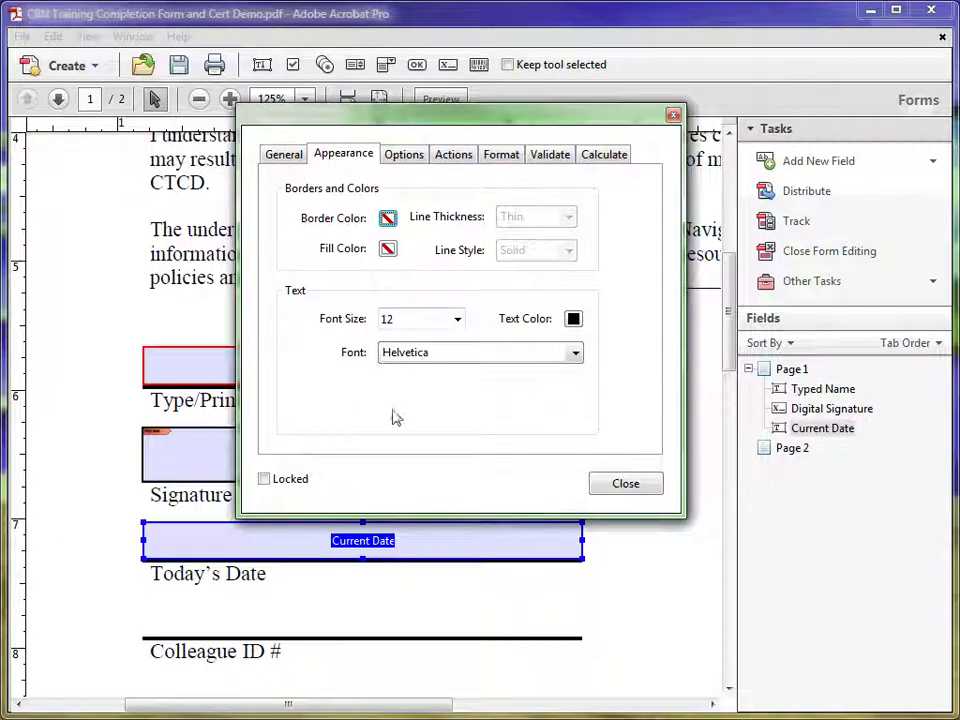
Give Current Date the tooltip 'Click here to enter the current date in the mm/dd/yy format'.
{"action": "left_click", "coordinate": [284, 154]}
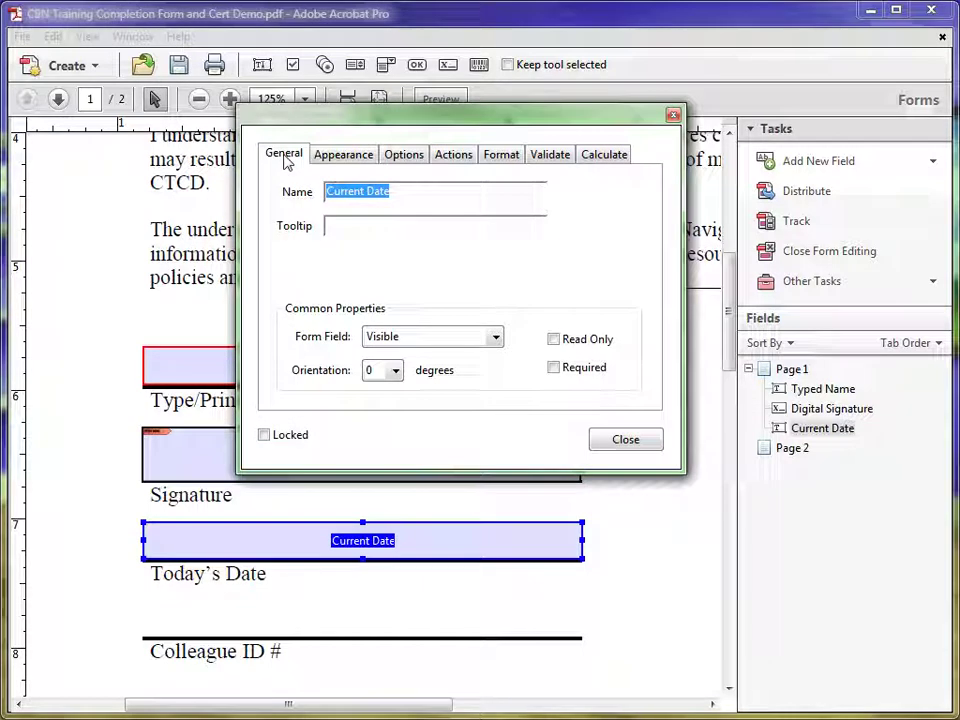
{"action": "left_click", "coordinate": [349, 224]}
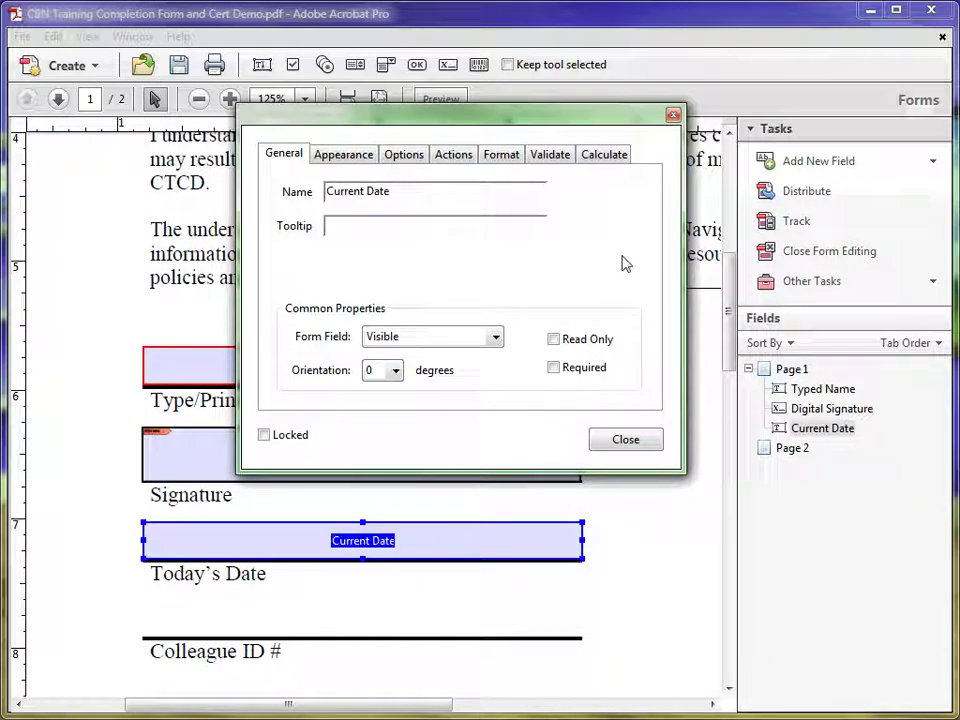
{"action": "type", "text": "Click here to enter the cur"}
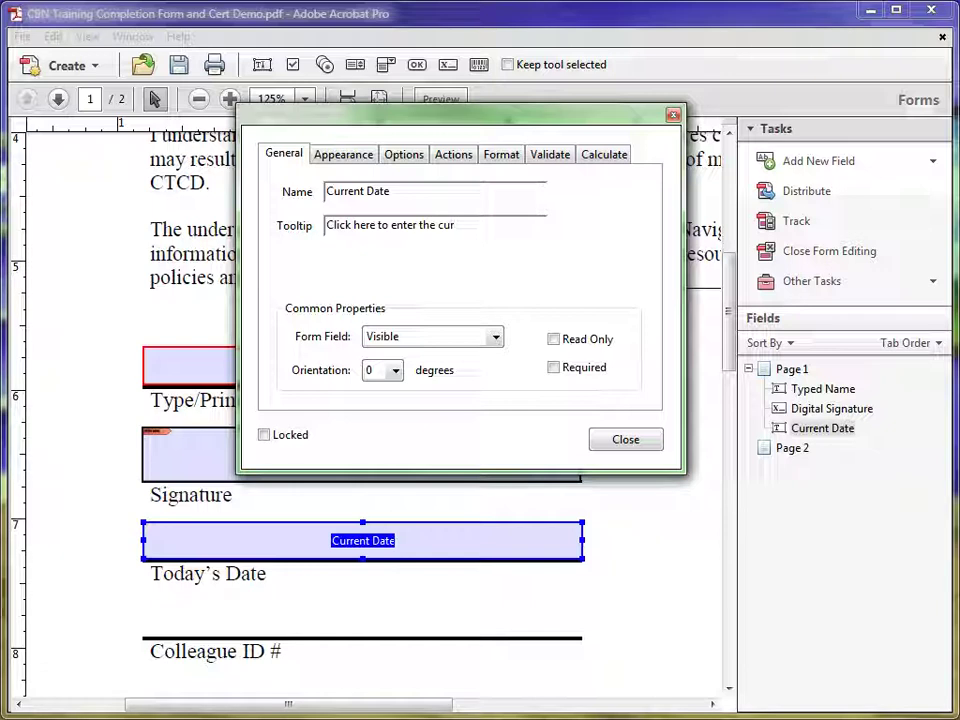
{"action": "type", "text": "rent date in th"}
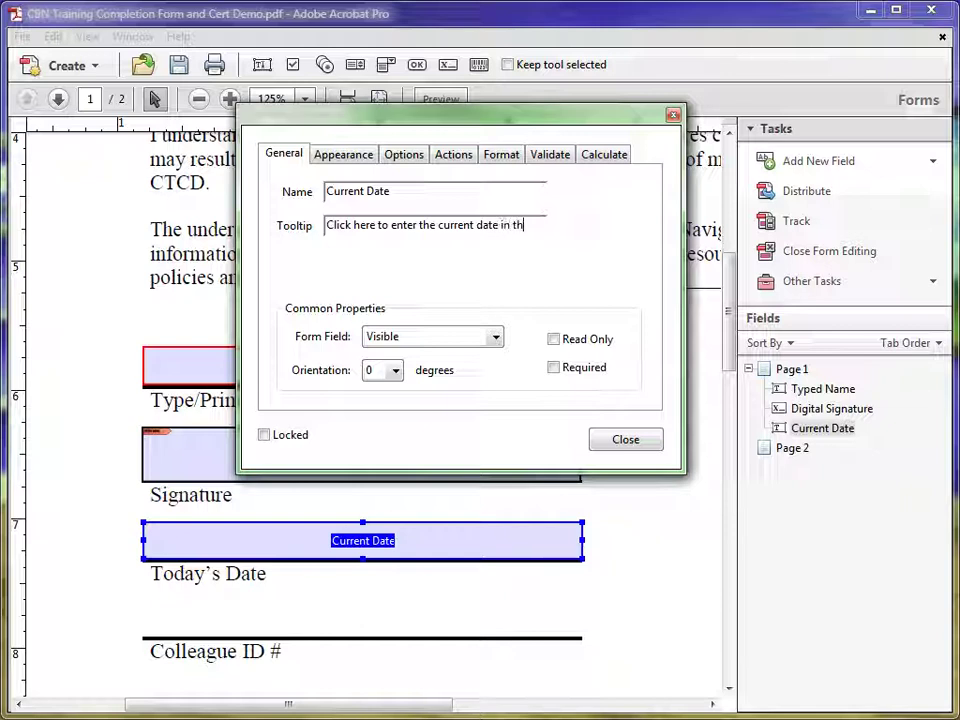
{"action": "type", "text": "mm/dd/yy format"}
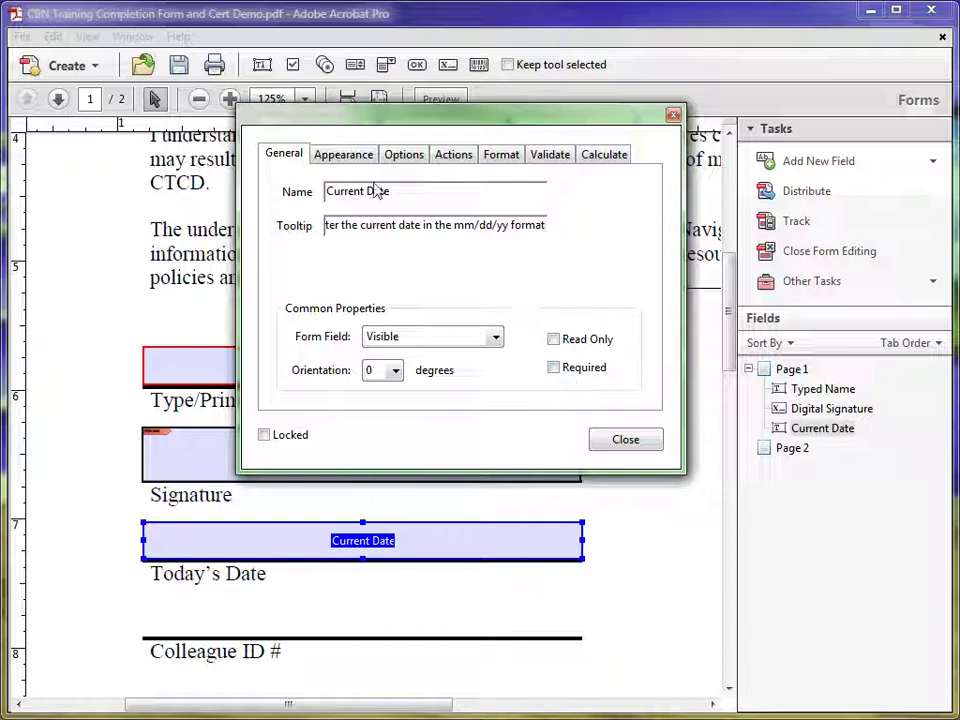
Format the Current Date field as a Date using mm/dd/yy, then close its properties.
{"action": "left_click", "coordinate": [504, 160]}
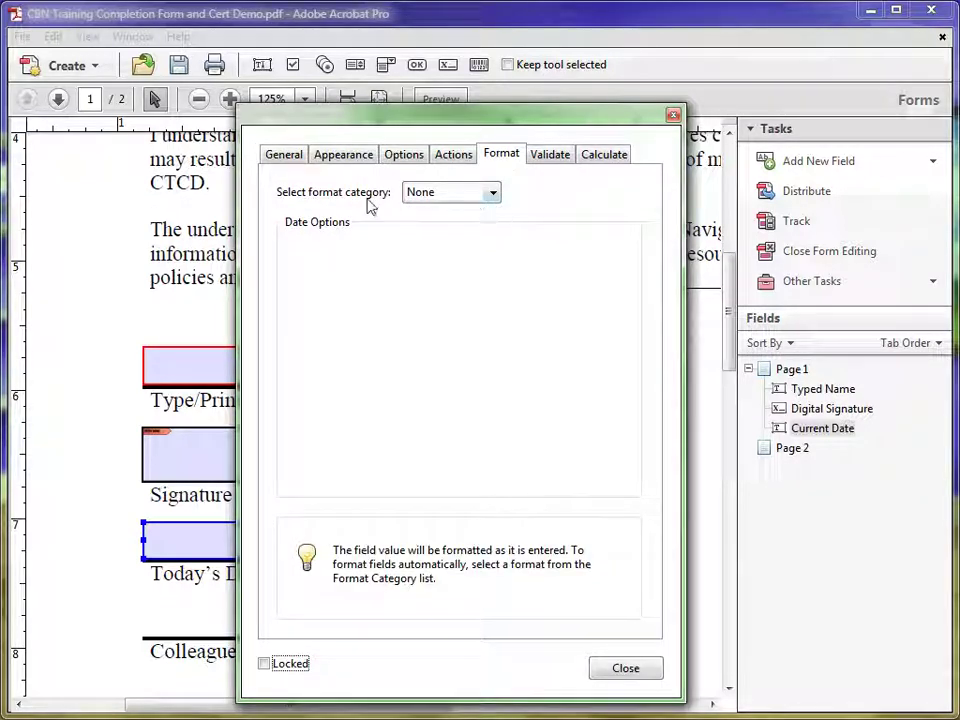
{"action": "left_click", "coordinate": [493, 197]}
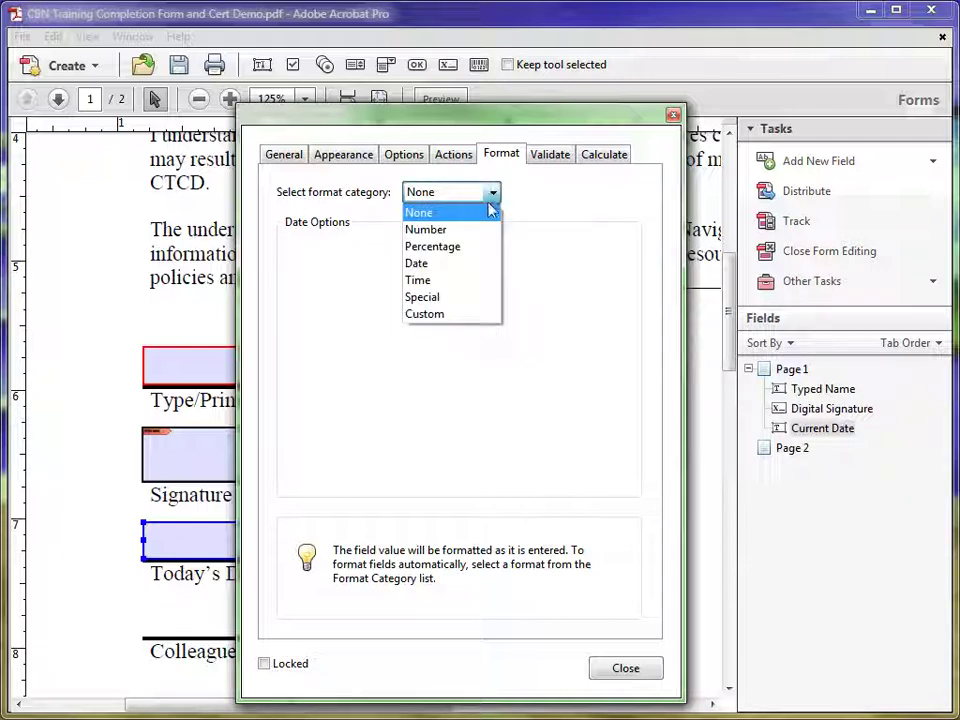
{"action": "left_click", "coordinate": [420, 264]}
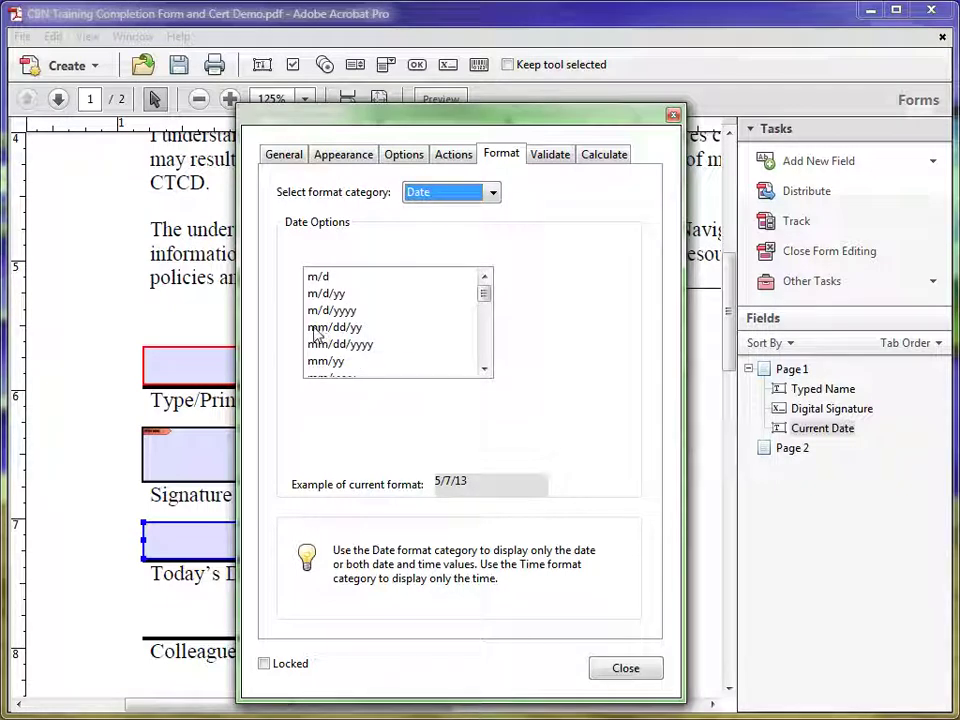
{"action": "left_click", "coordinate": [344, 330]}
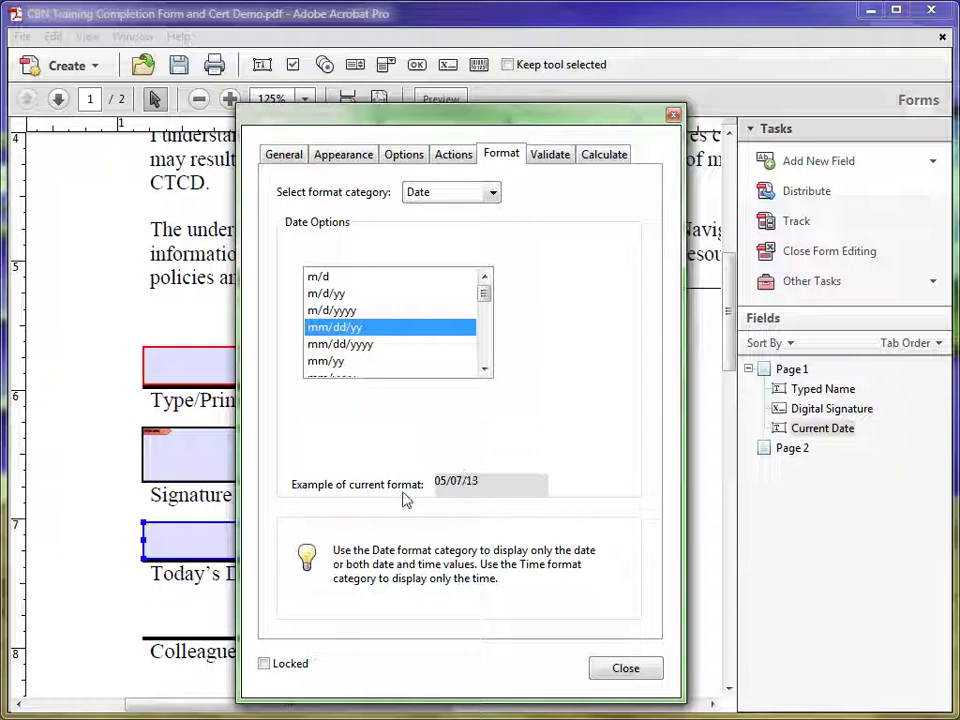
{"action": "left_click", "coordinate": [619, 670]}
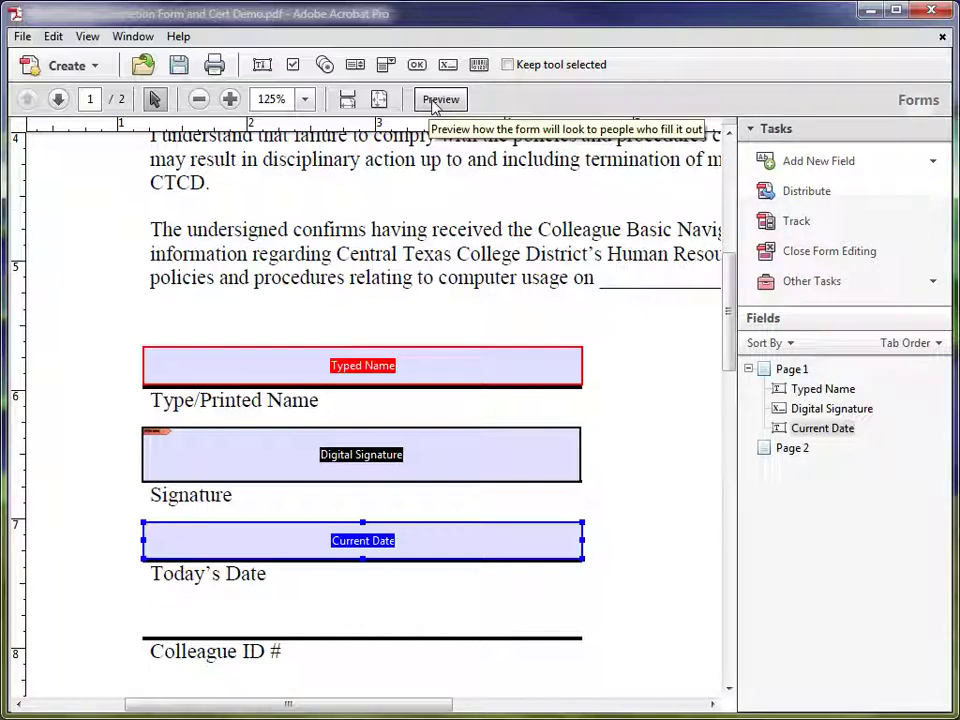
Preview the form for filling, turning field highlighting off and back on.
{"action": "left_click", "coordinate": [440, 100]}
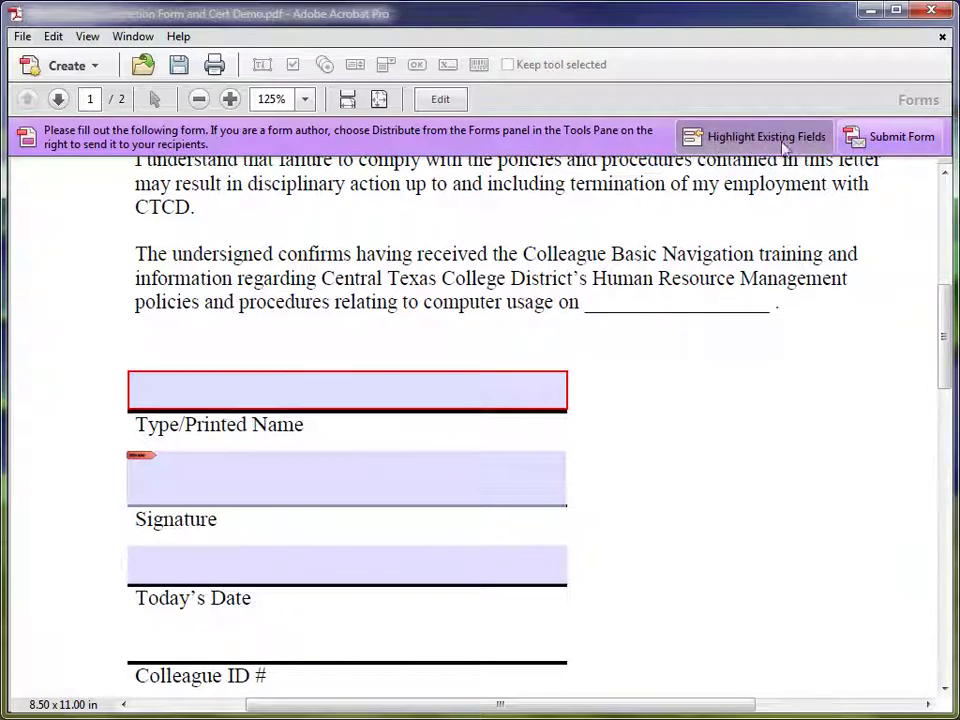
{"action": "left_click", "coordinate": [742, 146]}
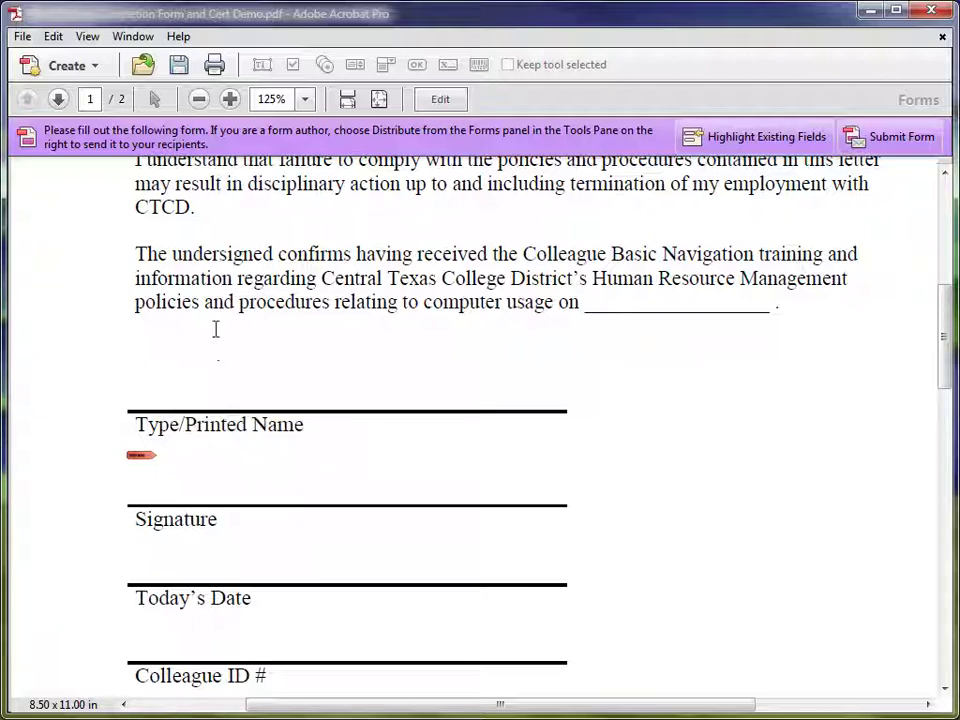
{"action": "left_click_drag", "start_coordinate": [216, 278], "coordinate": [628, 305]}
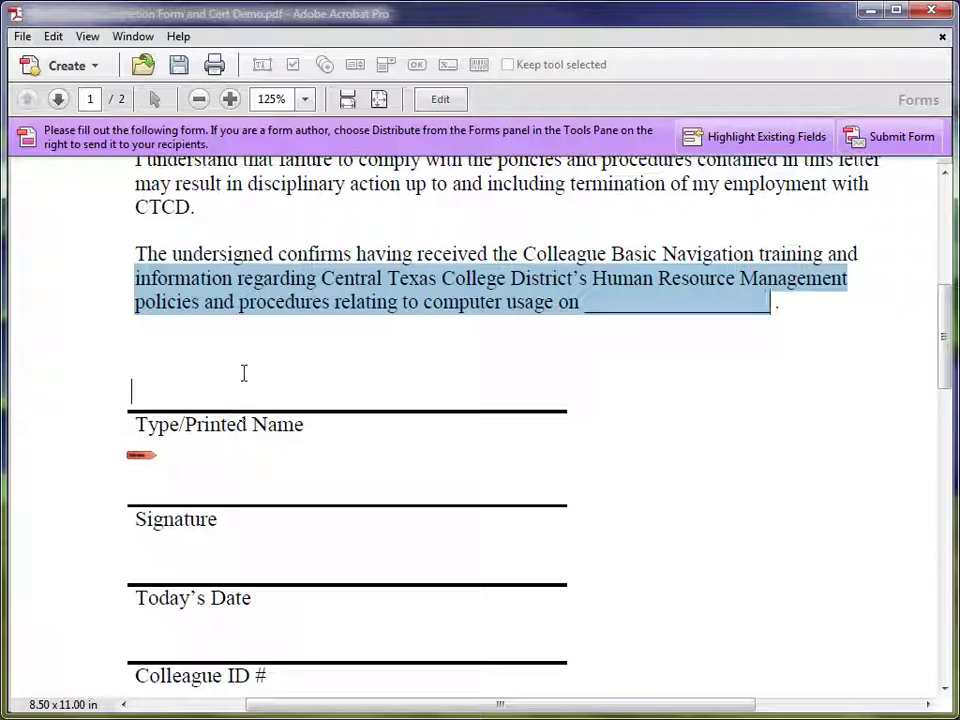
{"action": "left_click", "coordinate": [244, 374]}
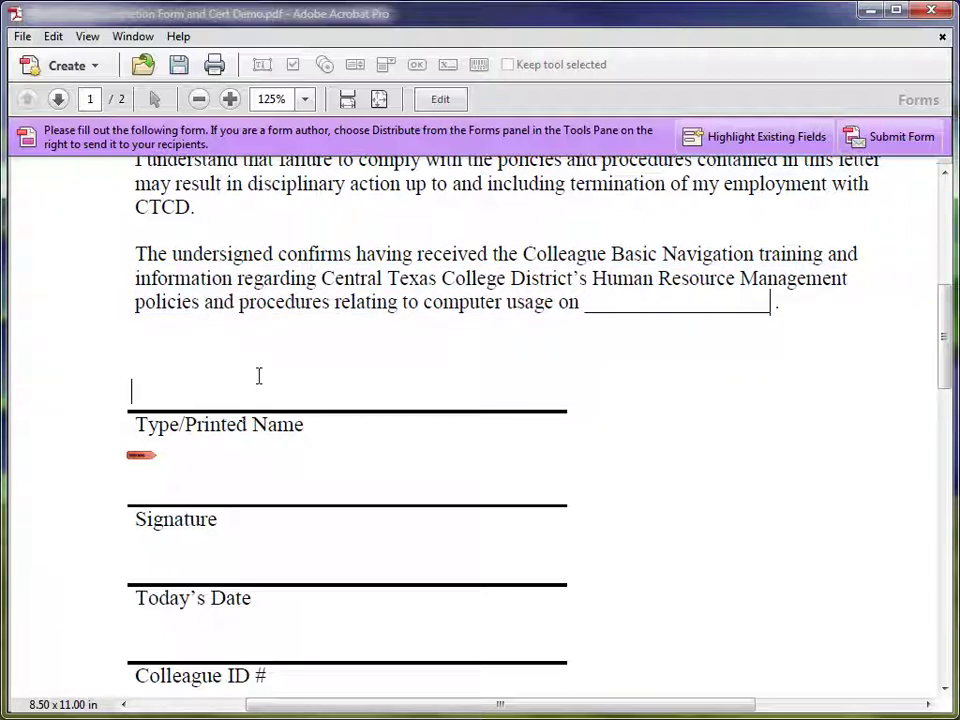
{"action": "left_click", "coordinate": [744, 135]}
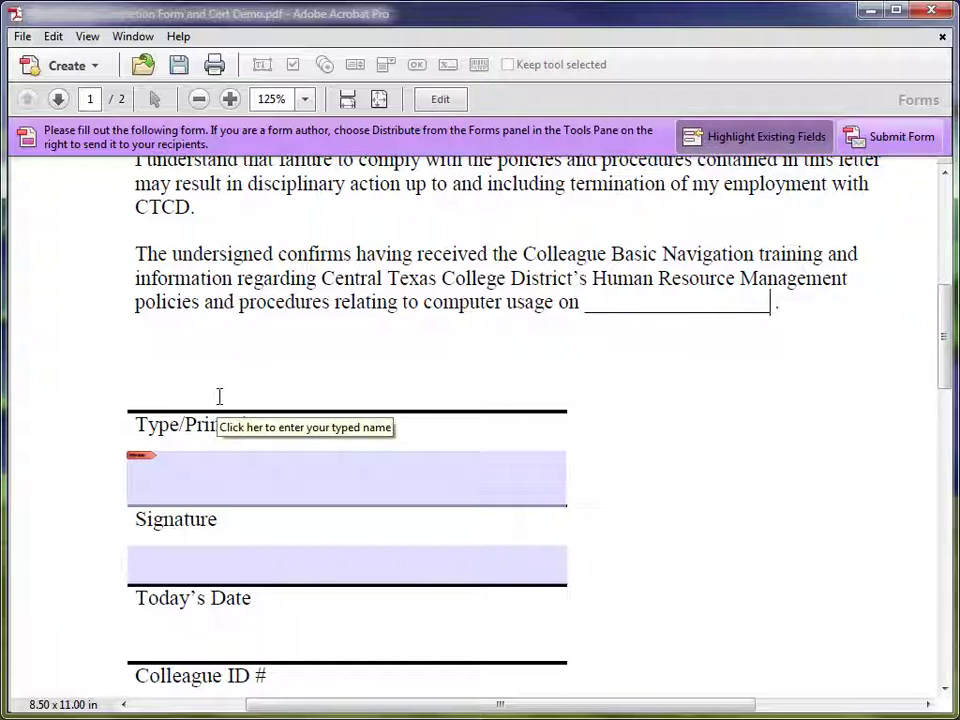
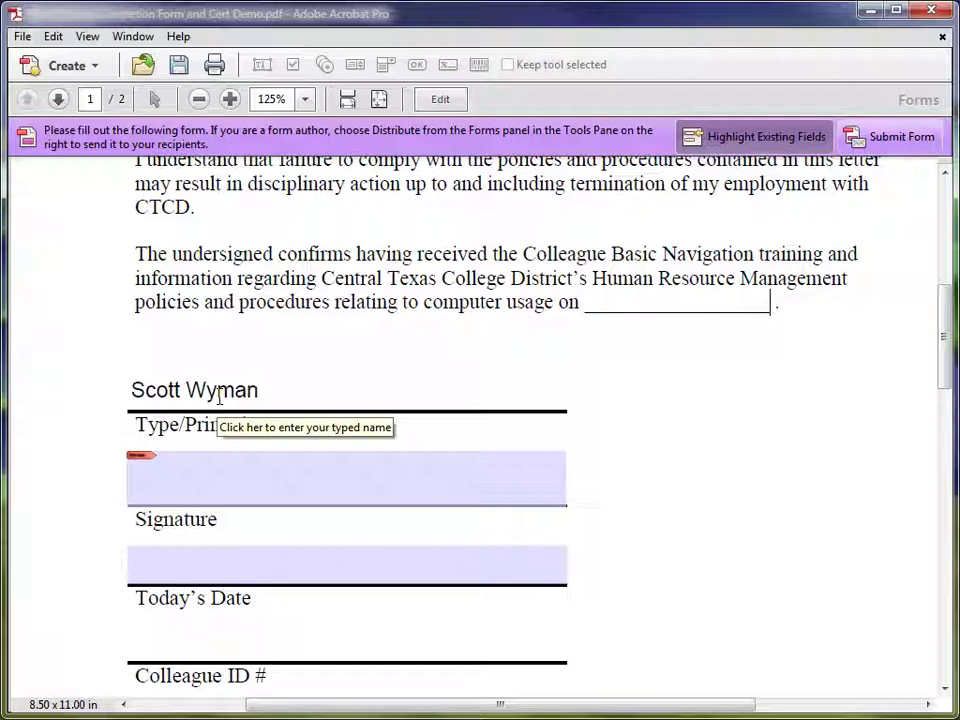
Enter a test name in the name field and 05/07/13 in the date field.
{"action": "key", "text": "Tab"}
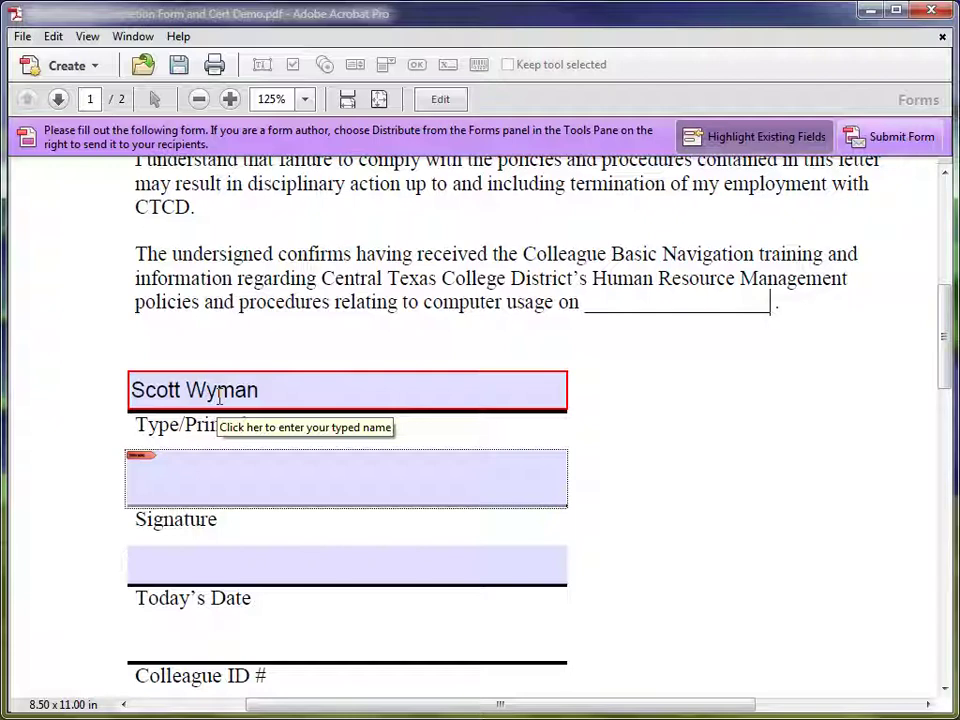
{"action": "key", "text": "Tab"}
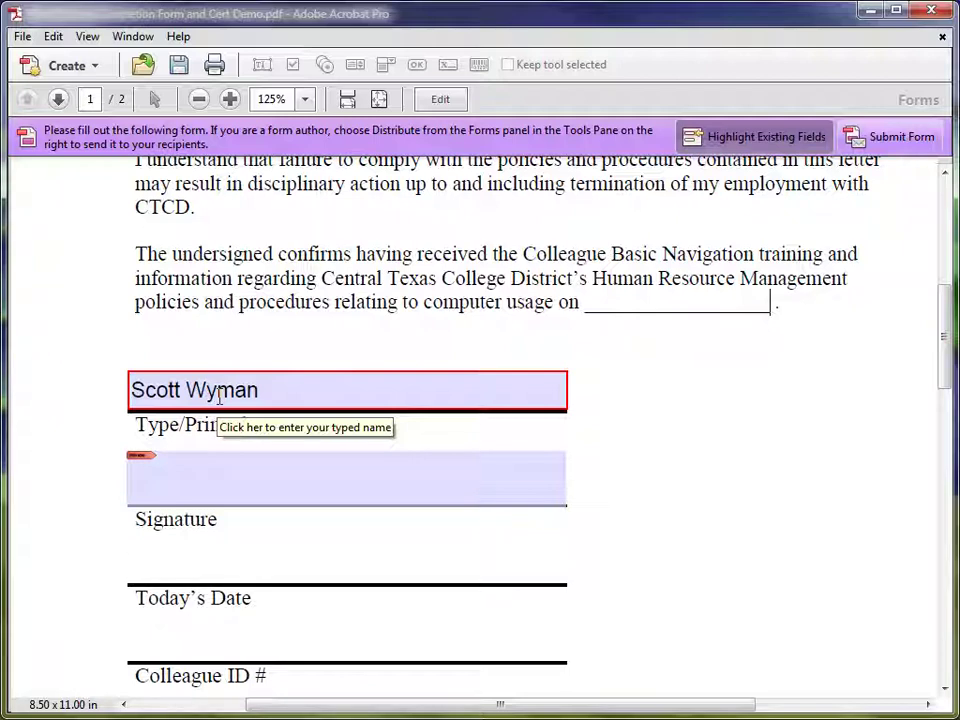
{"action": "type", "text": "05/07/13"}
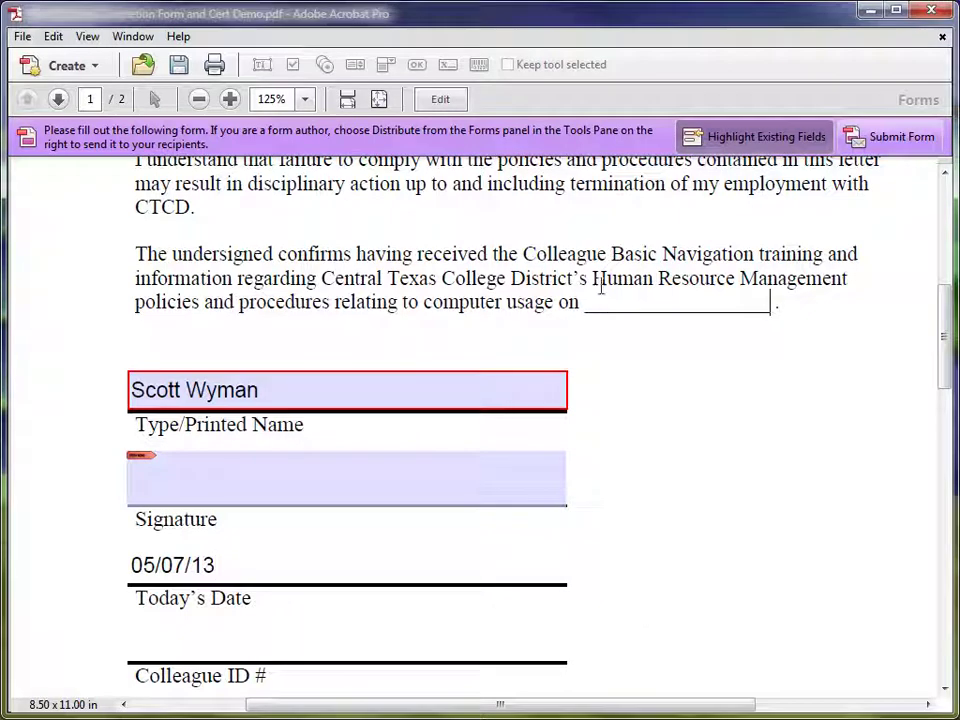
Back in form editing, select the Typed Name and Current Date fields to check them.
{"action": "left_click", "coordinate": [437, 104]}
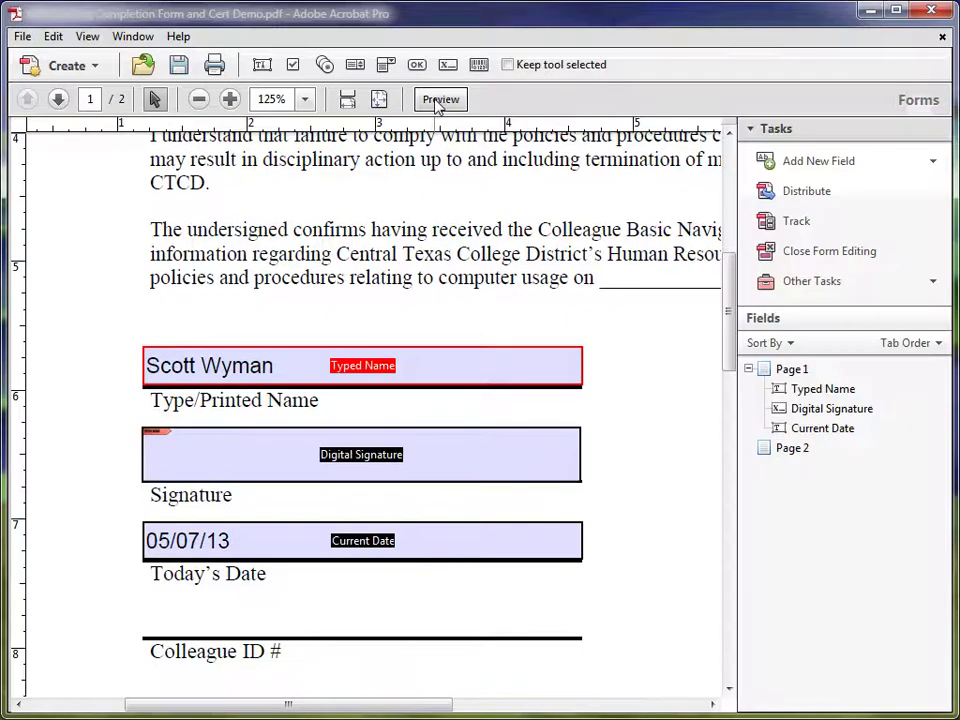
{"action": "left_click", "coordinate": [268, 364]}
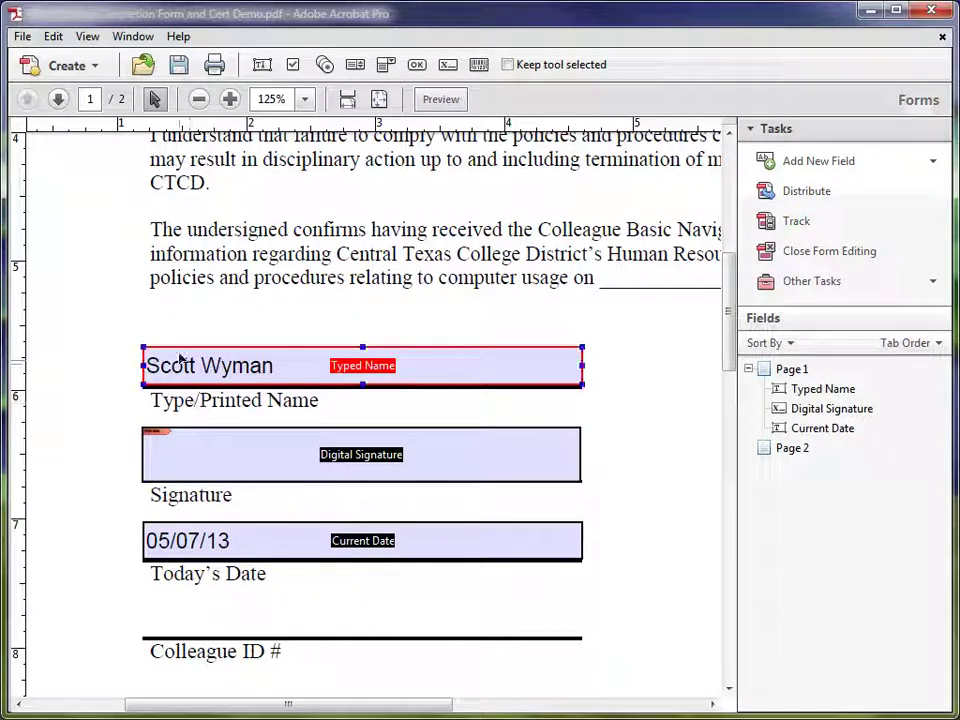
{"action": "left_click", "coordinate": [206, 558]}
{"action": "left_click", "coordinate": [195, 549]}
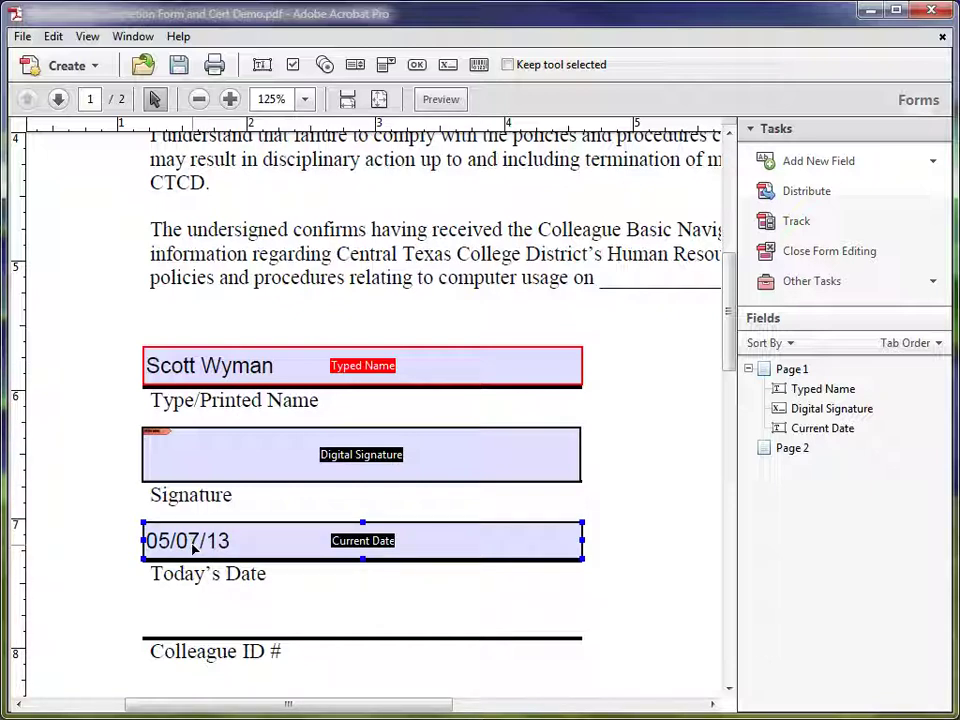
{"action": "left_click", "coordinate": [280, 368]}
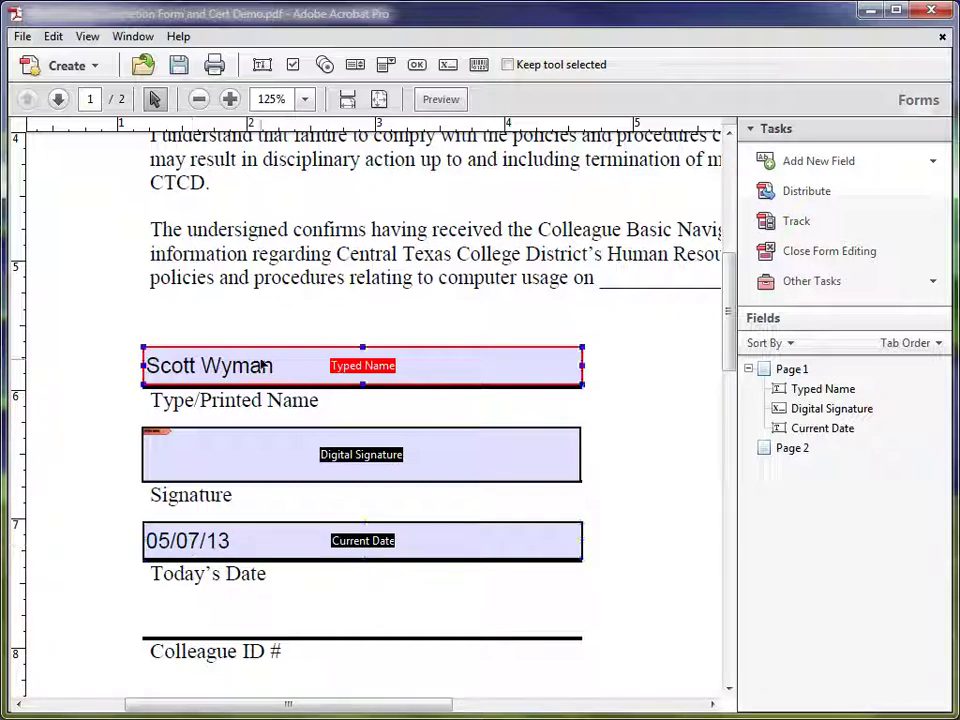
{"action": "left_click", "coordinate": [122, 405]}
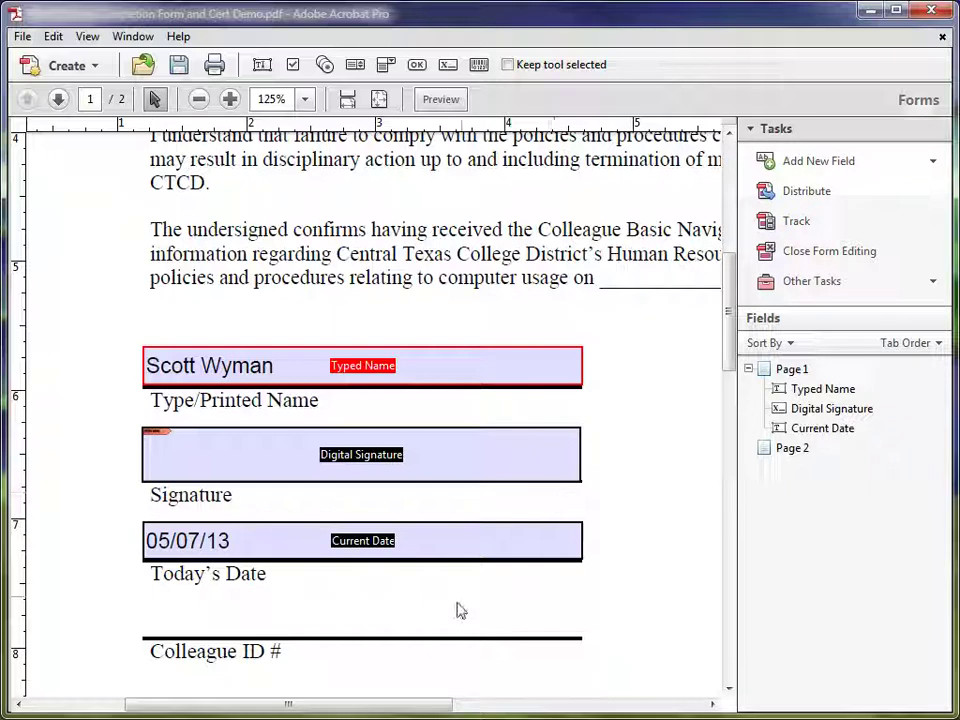
{"action": "left_click_drag", "start_coordinate": [372, 710], "coordinate": [435, 712]}
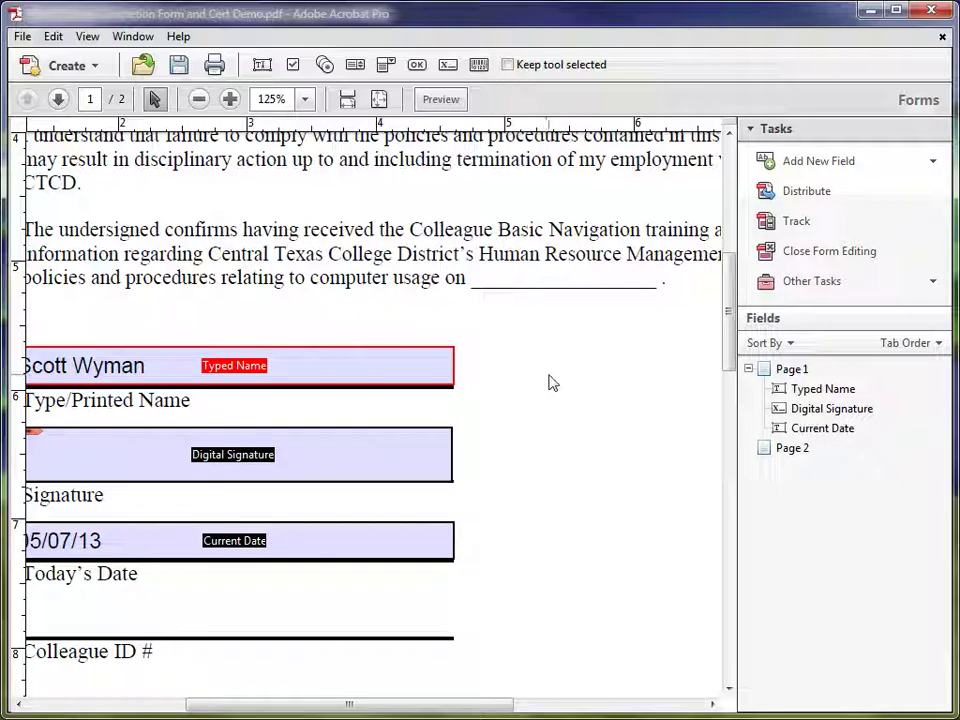
{"action": "left_click", "coordinate": [352, 374]}
{"action": "left_click", "coordinate": [328, 398]}
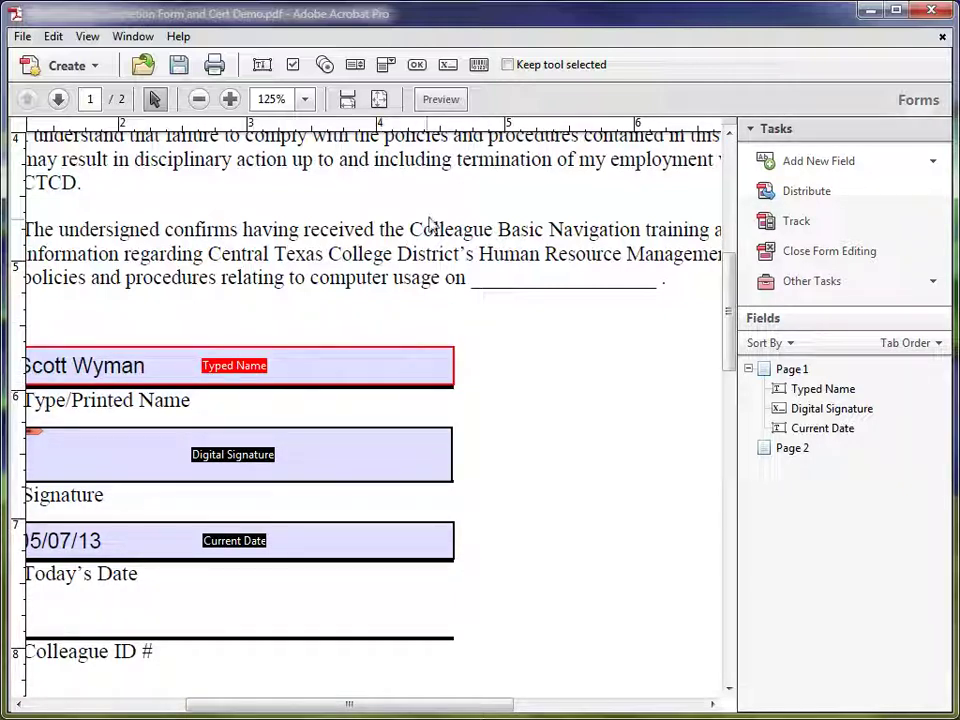
Add a button right of the name field named Reset Form and show its full properties.
{"action": "left_click", "coordinate": [418, 67]}
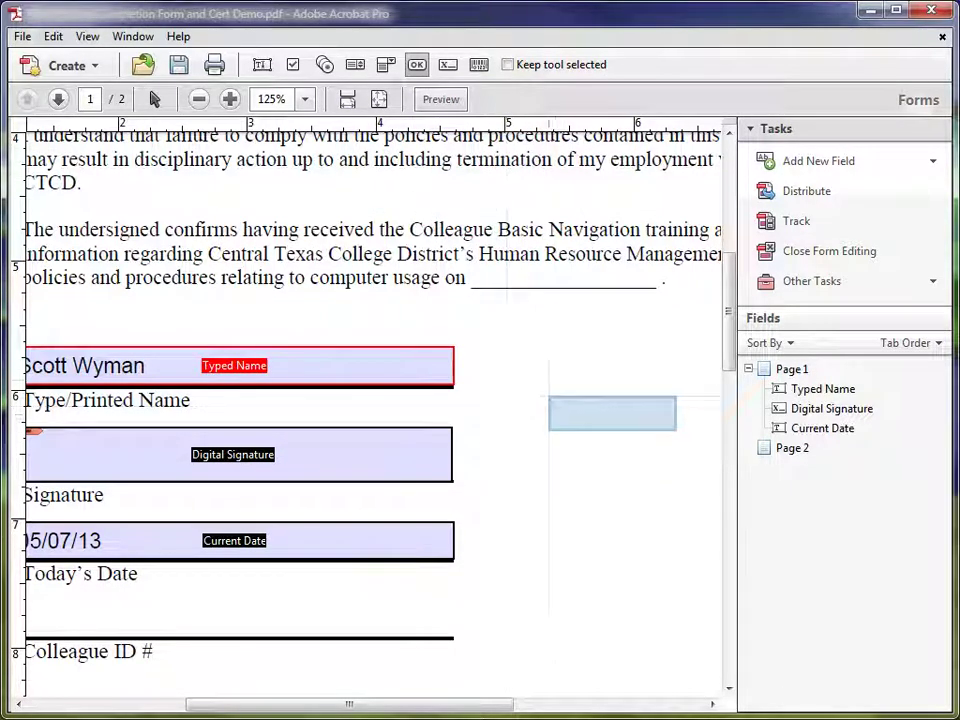
{"action": "left_click", "coordinate": [547, 366]}
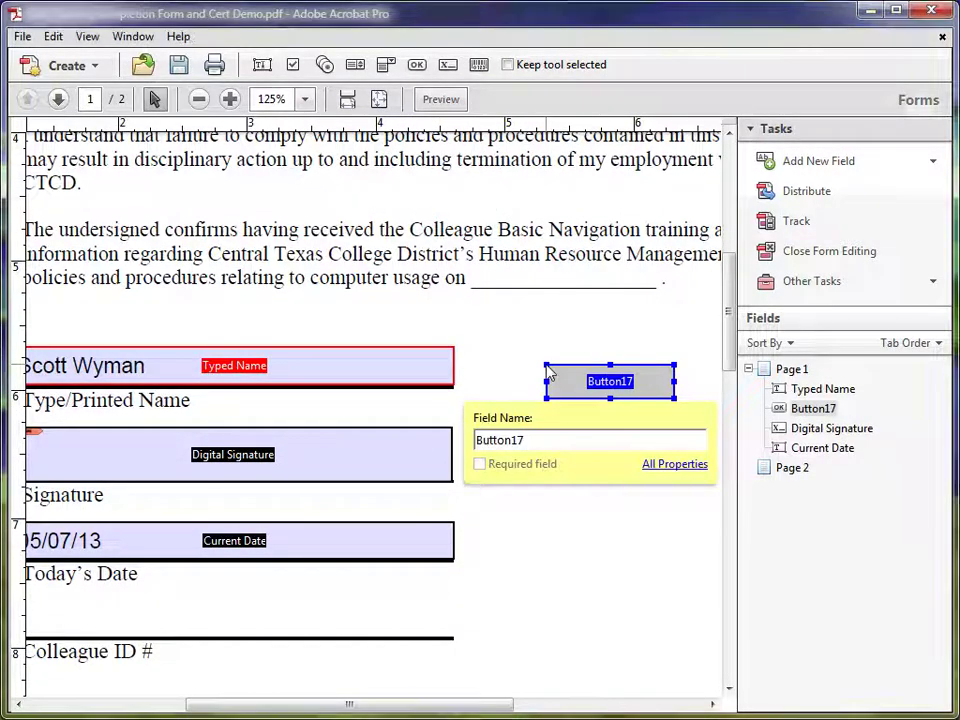
{"action": "double_click", "coordinate": [503, 440]}
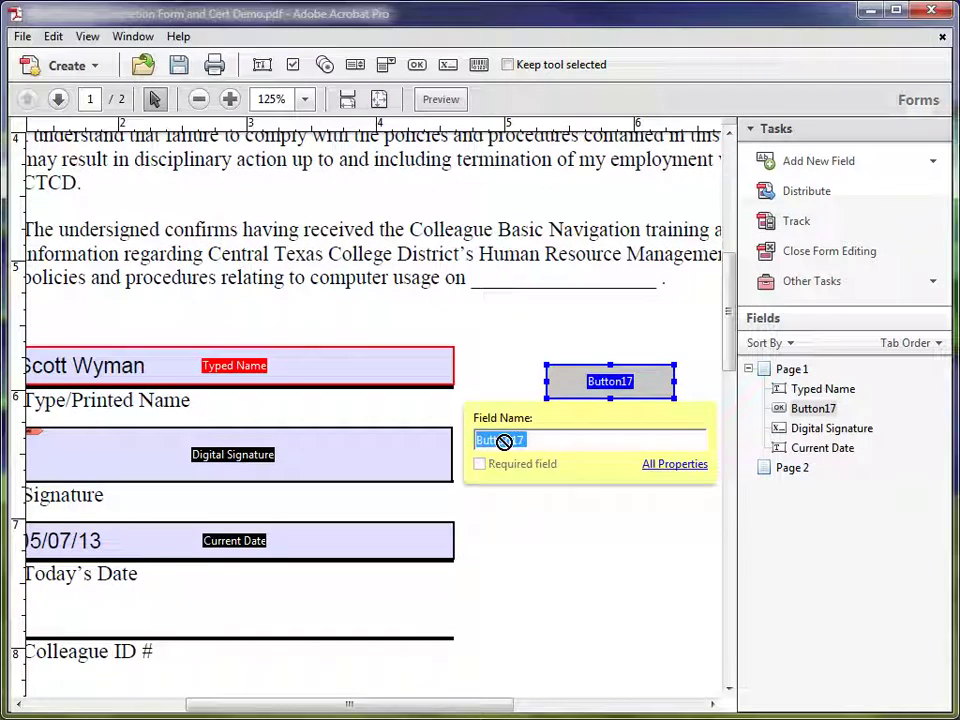
{"action": "type", "text": "Reset Form"}
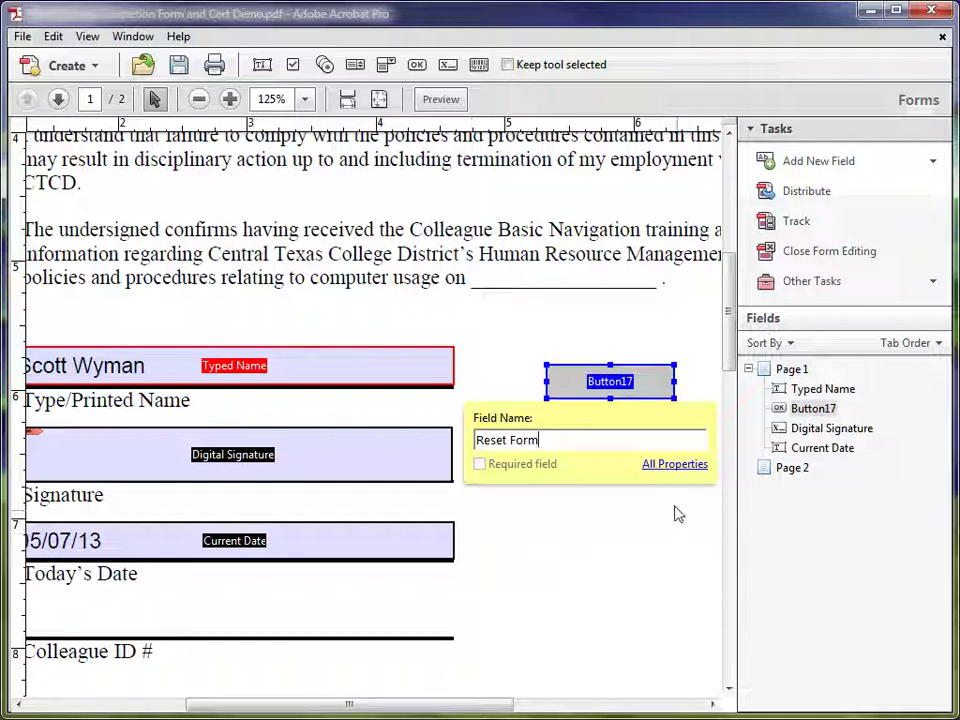
{"action": "left_click", "coordinate": [659, 469]}
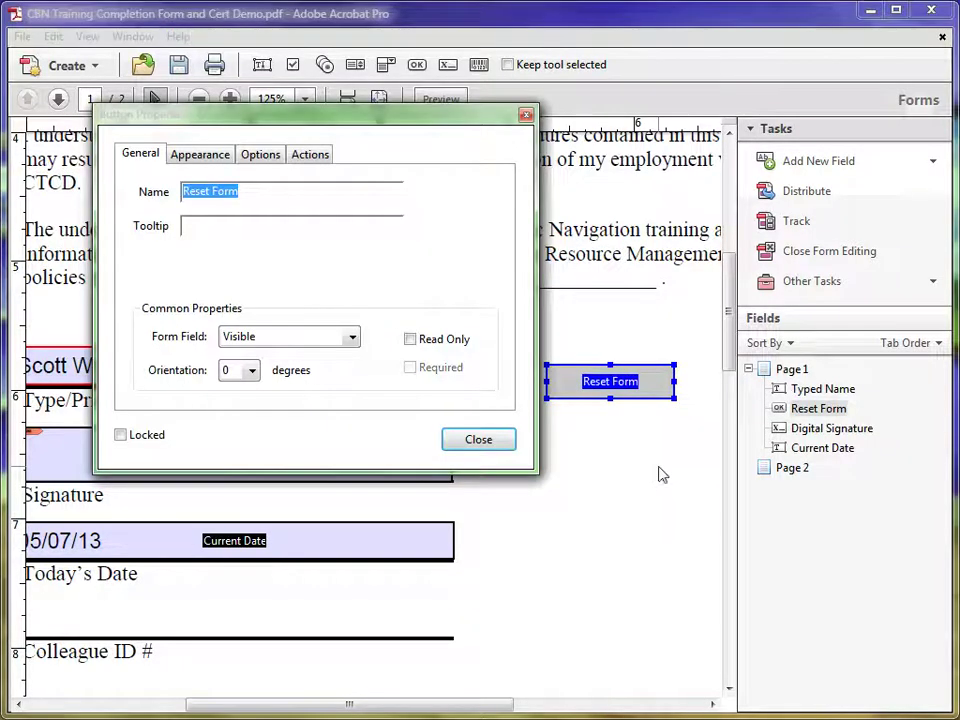
Give the button a clear-all-fields tooltip and make it visible but non-printing.
{"action": "left_click", "coordinate": [206, 227]}
{"action": "type", "text": "Click here to "}
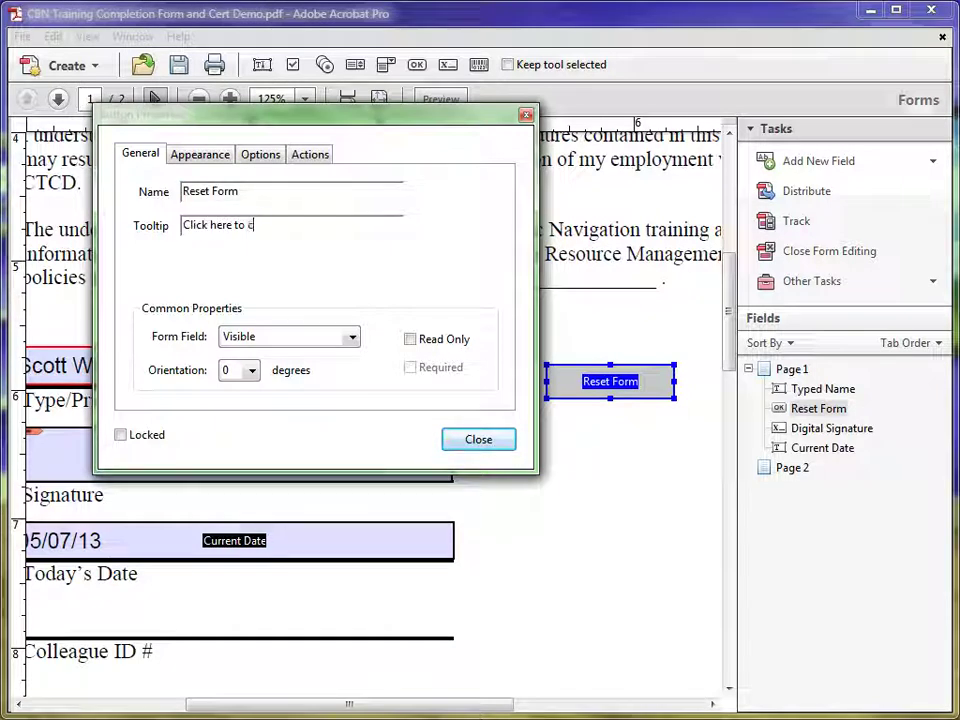
{"action": "type", "text": "clear all form fields"}
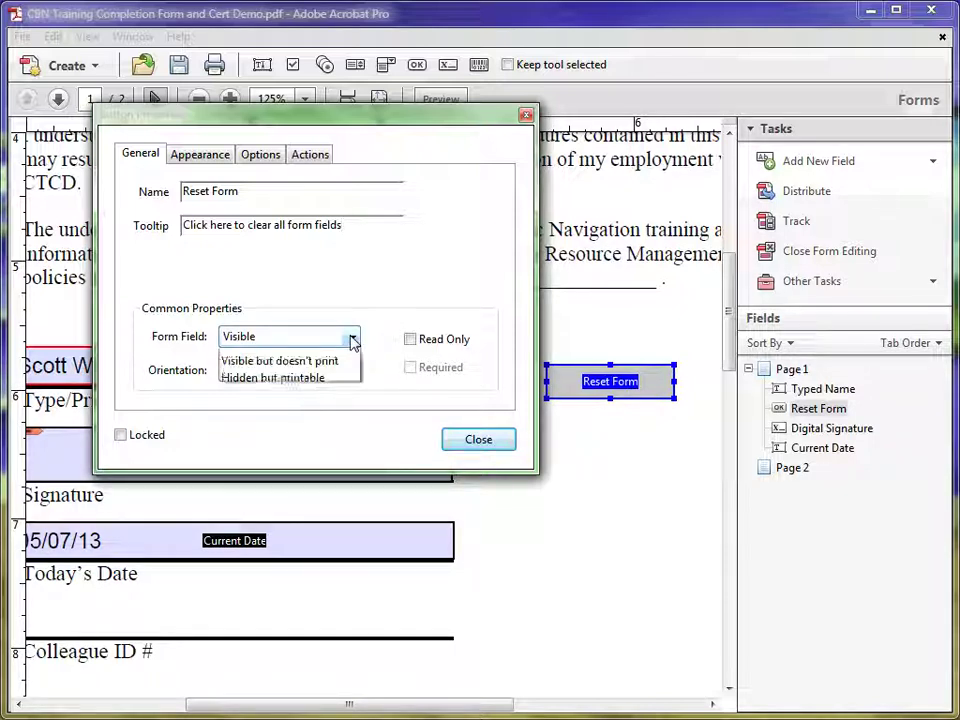
{"action": "left_click", "coordinate": [352, 341]}
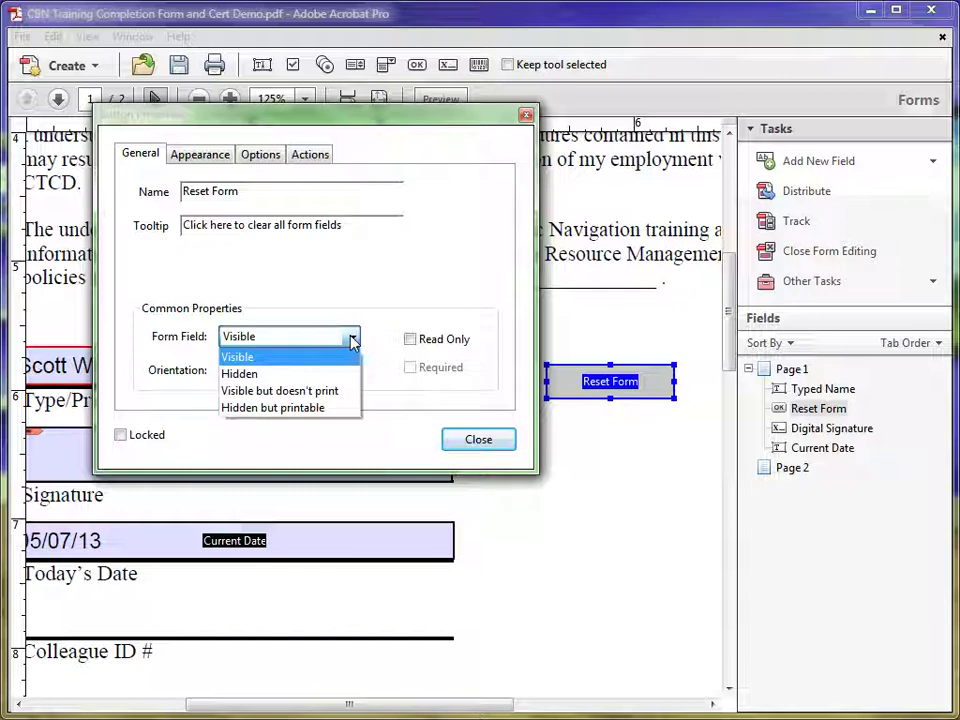
{"action": "left_click", "coordinate": [290, 391]}
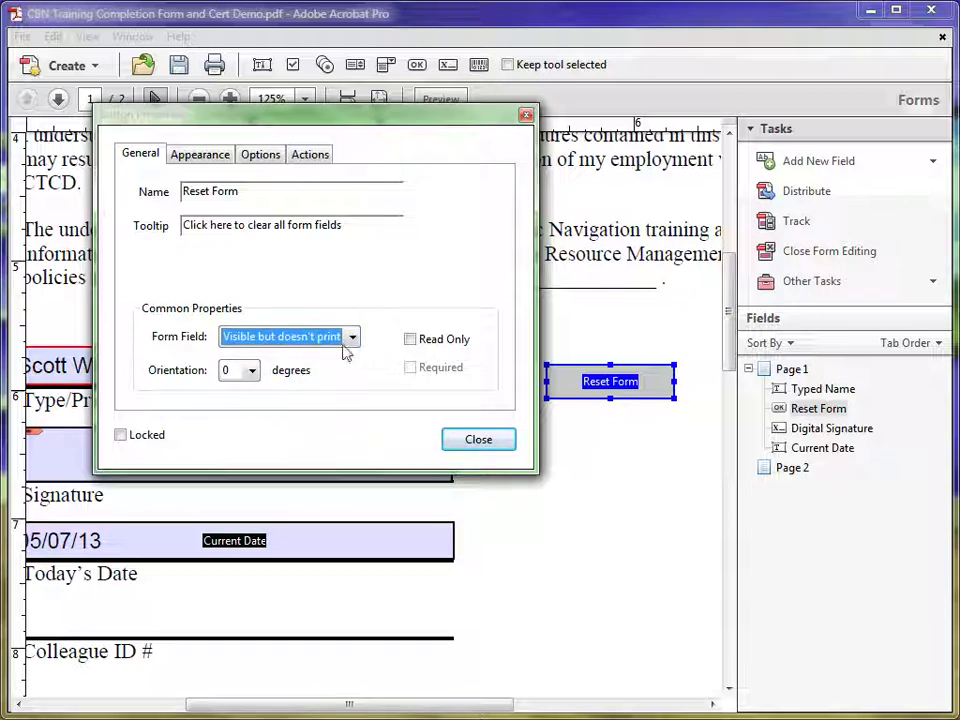
Set the button's label text to RESET FORM.
{"action": "left_click", "coordinate": [259, 156]}
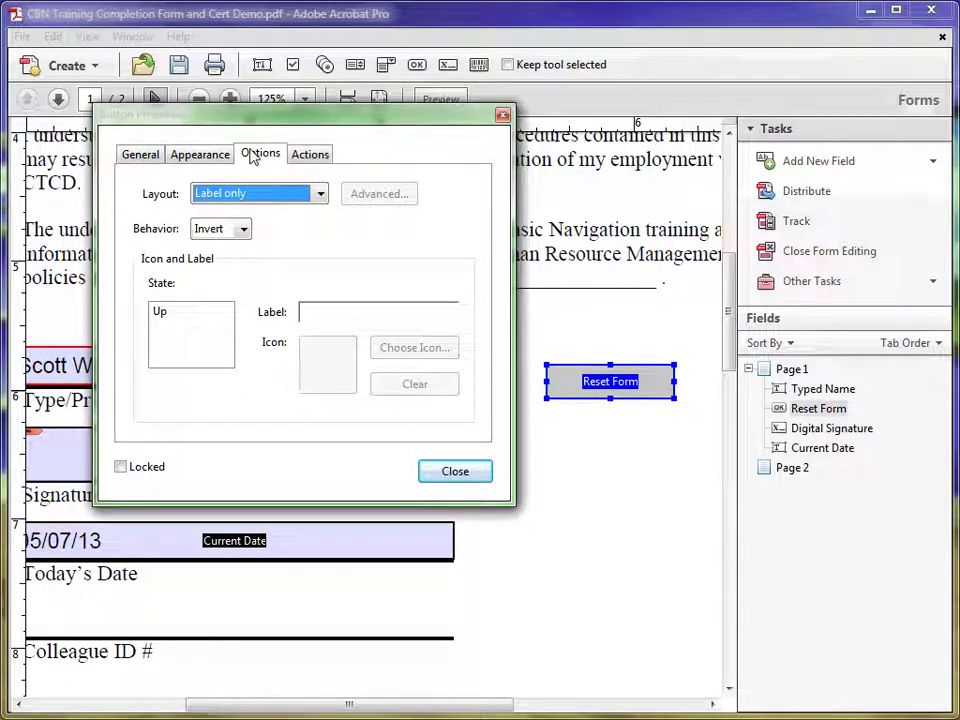
{"action": "left_click", "coordinate": [305, 317]}
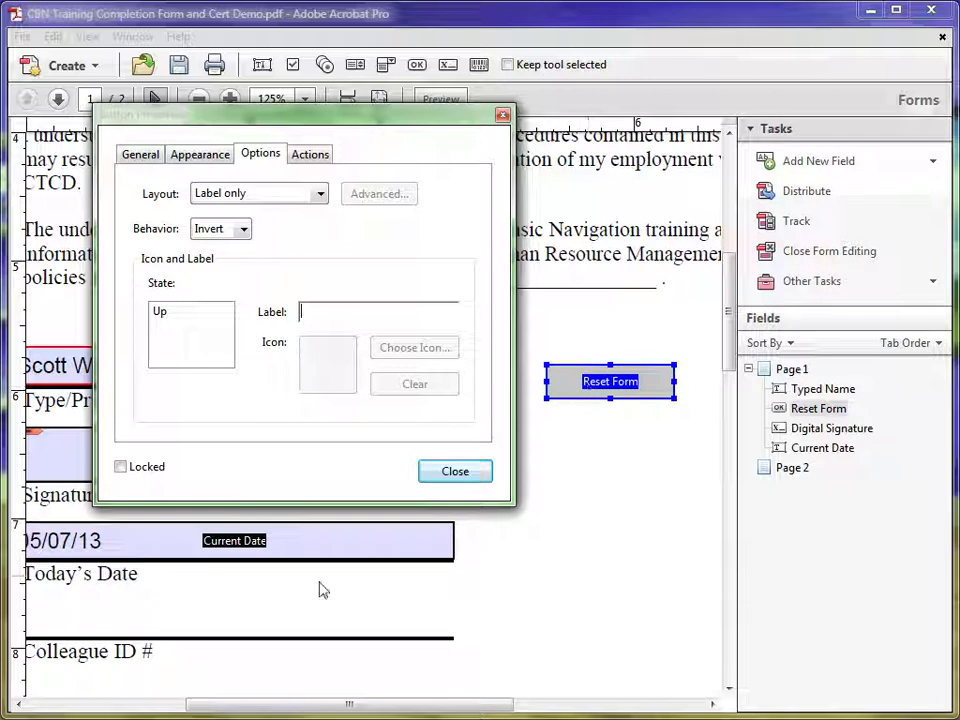
{"action": "left_click", "coordinate": [245, 548]}
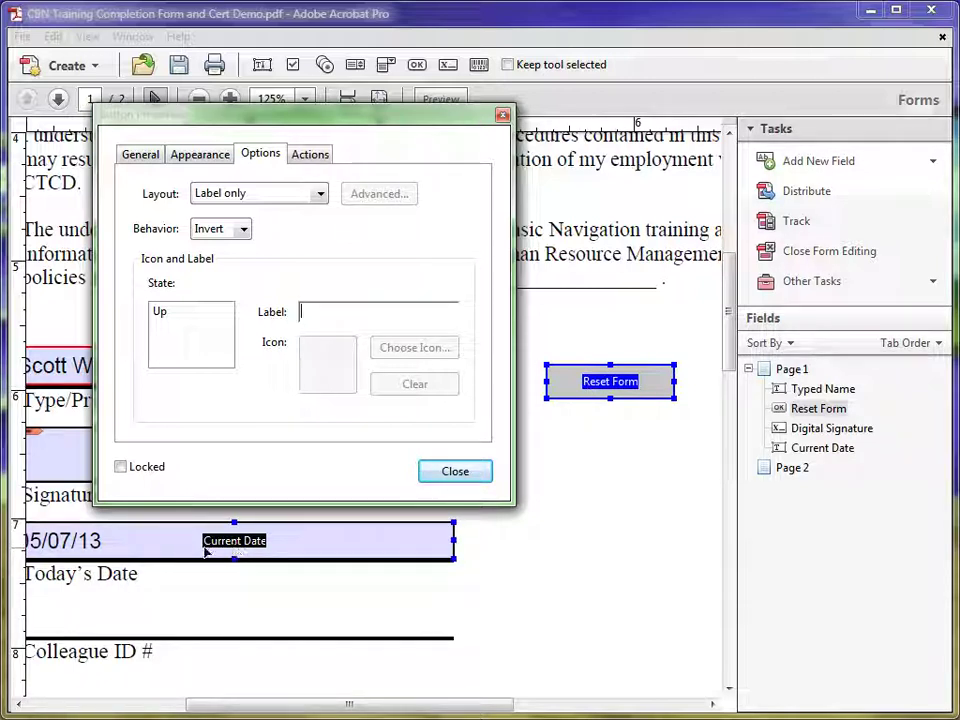
{"action": "left_click", "coordinate": [414, 542], "text": "ctrl"}
{"action": "type", "text": "RESET FORM"}
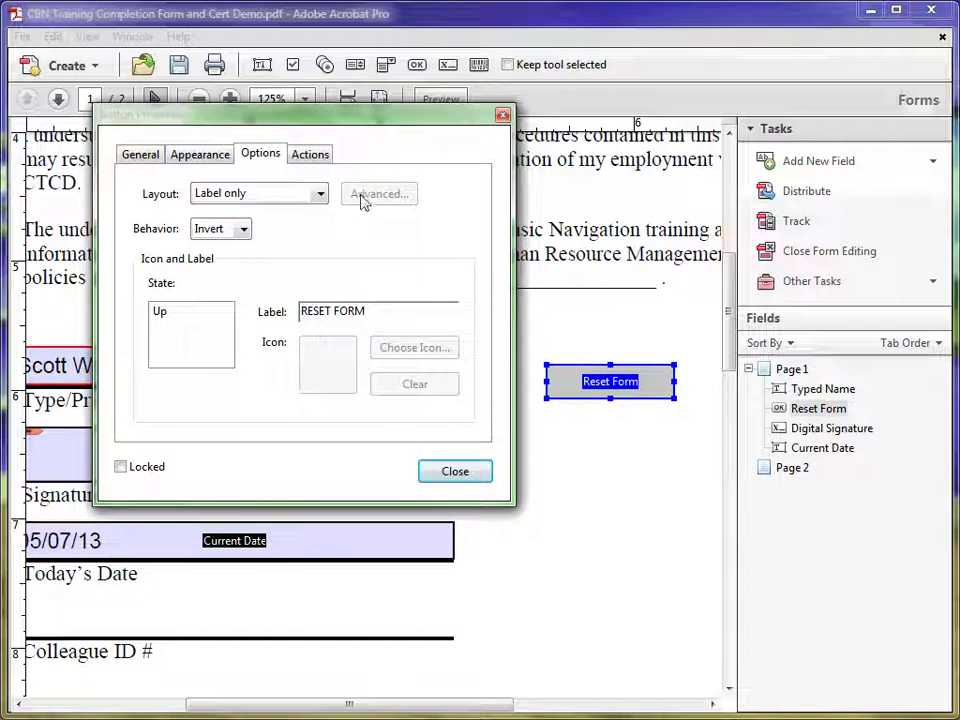
{"action": "left_click", "coordinate": [303, 156]}
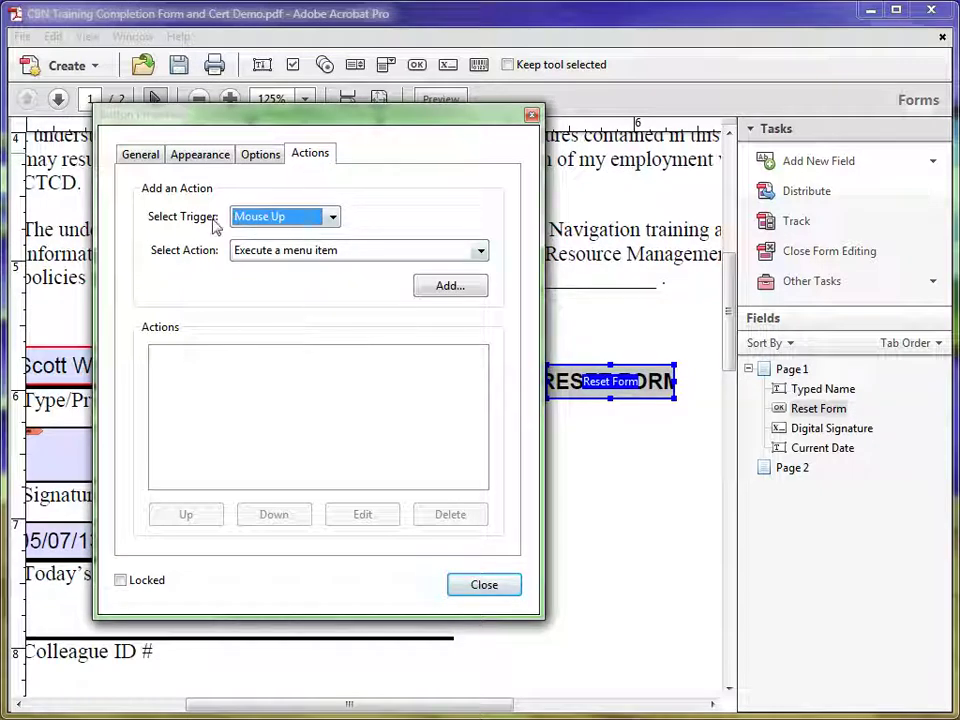
Add a Reset a form action triggered on Mouse Up.
{"action": "left_click", "coordinate": [332, 219]}
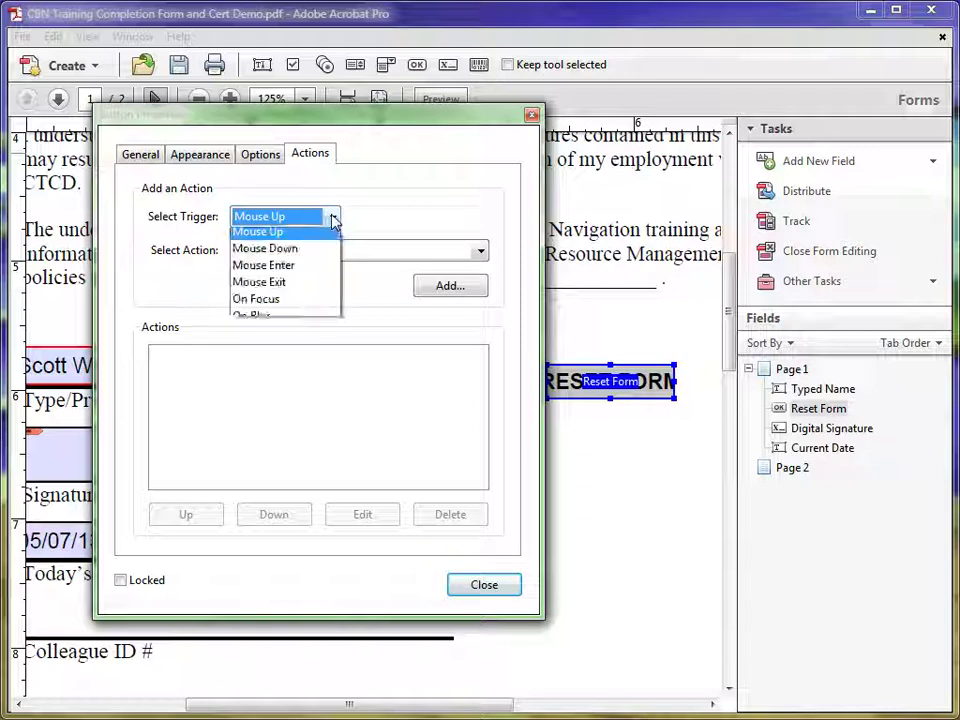
{"action": "left_click", "coordinate": [332, 219]}
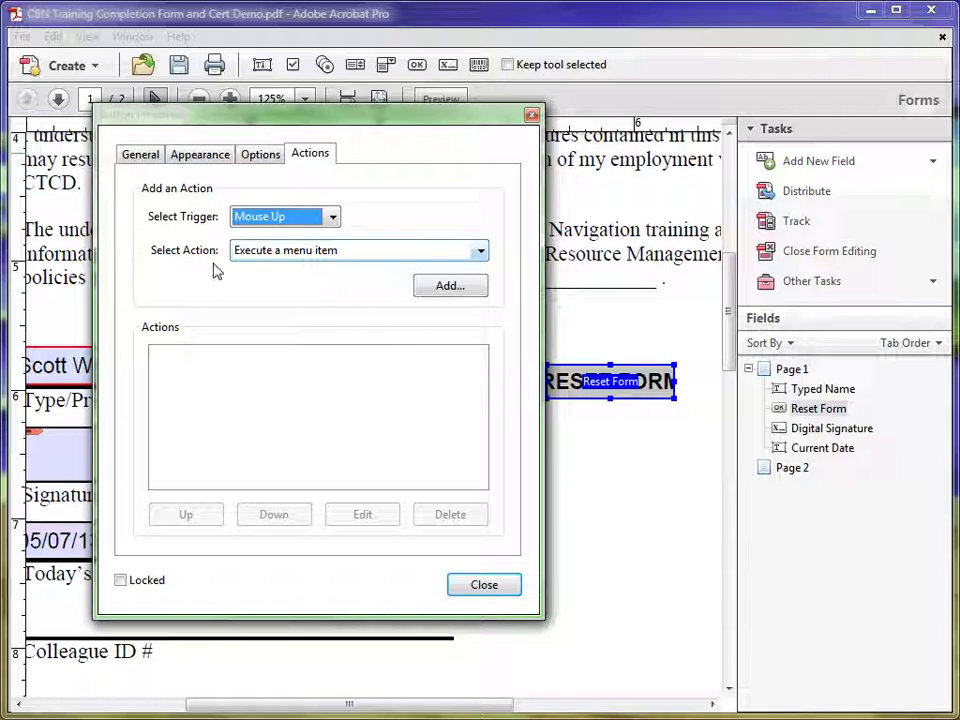
{"action": "left_click", "coordinate": [481, 255]}
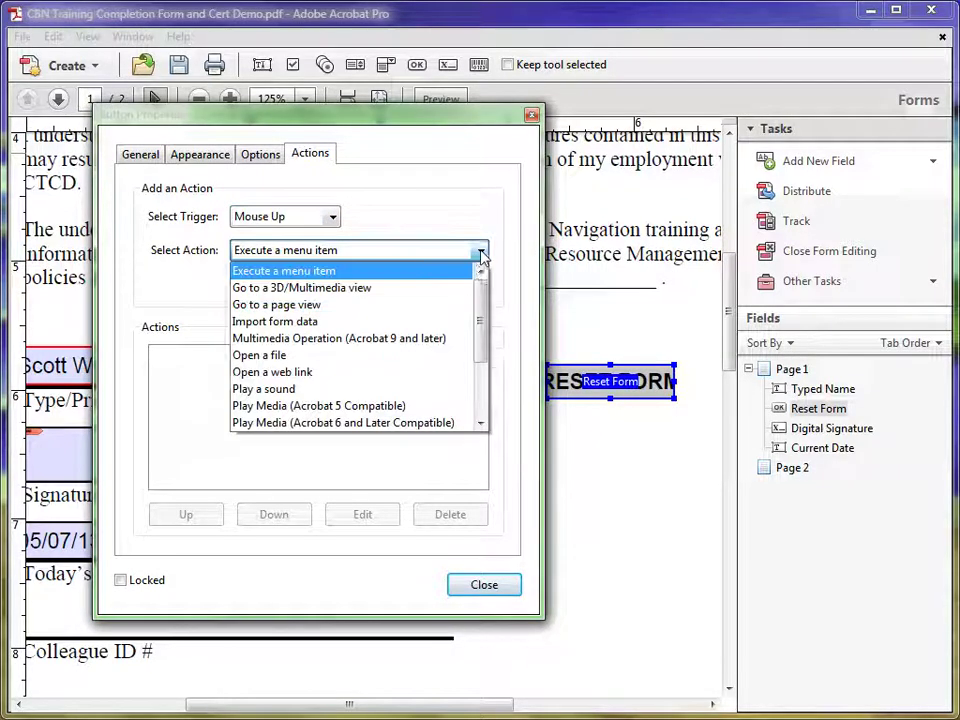
{"action": "left_click_drag", "start_coordinate": [481, 302], "coordinate": [476, 364]}
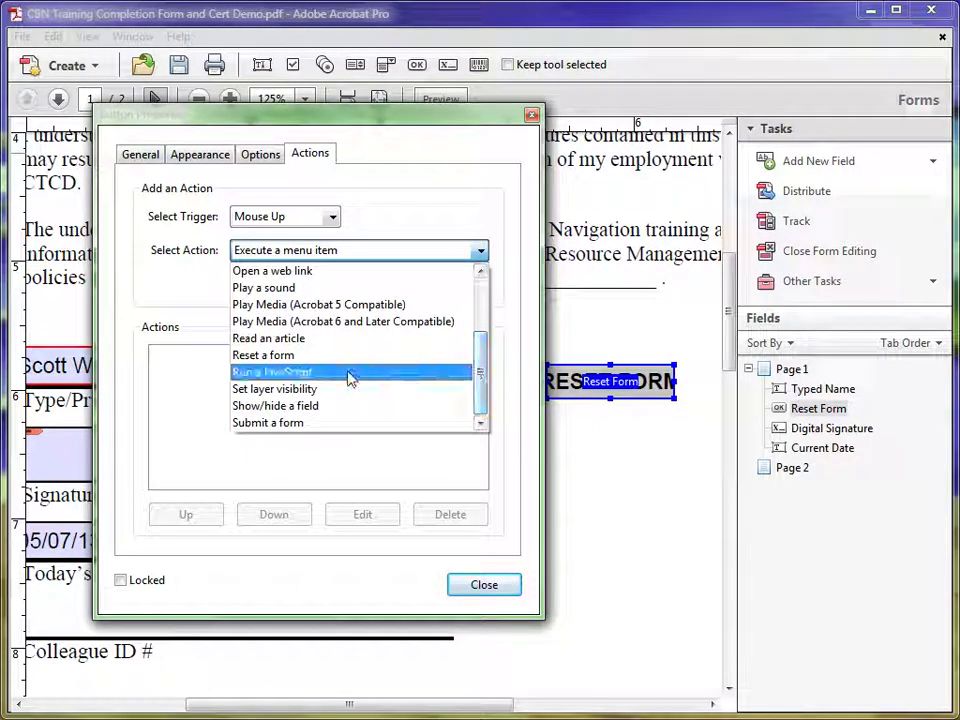
{"action": "left_click", "coordinate": [278, 358]}
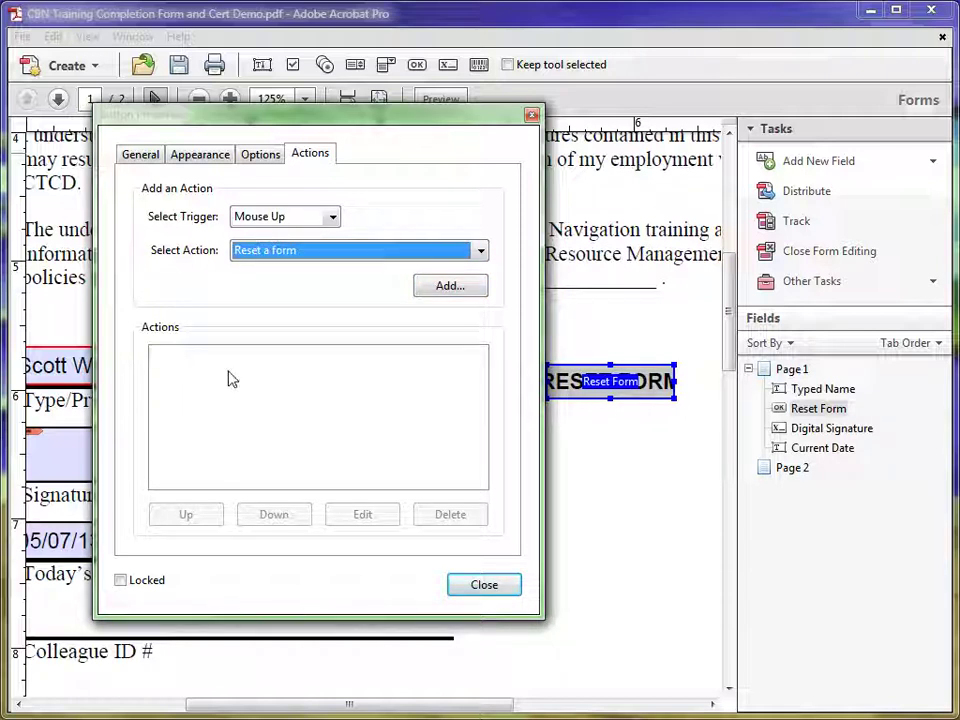
{"action": "left_click", "coordinate": [446, 287]}
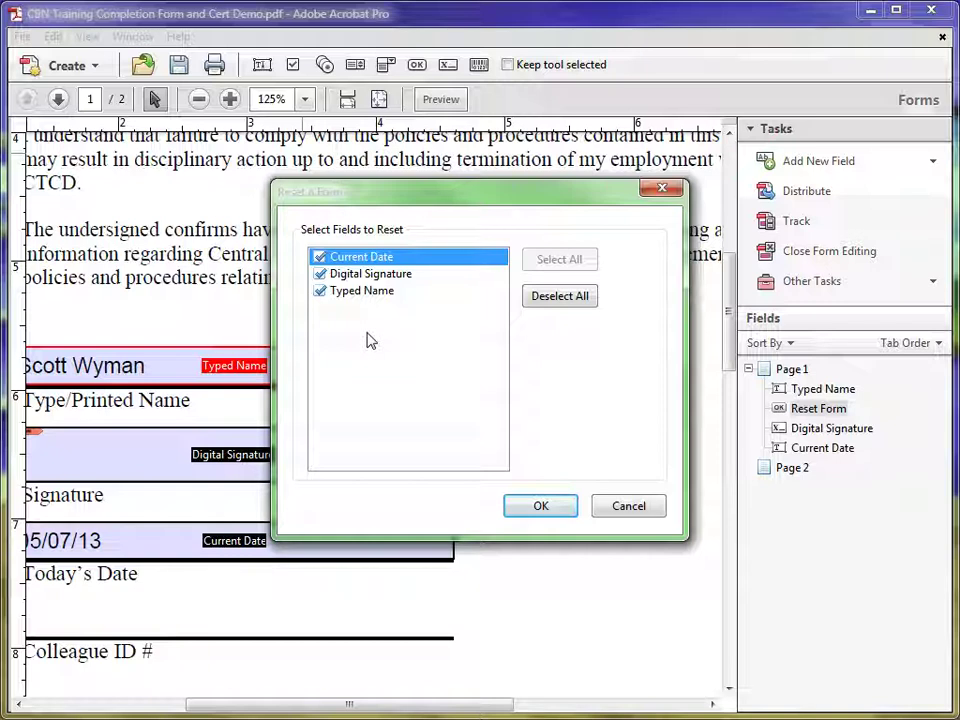
Keep Typed Name, Digital Signature and Current Date checked for reset, confirm, and close properties.
{"action": "left_click", "coordinate": [319, 290]}
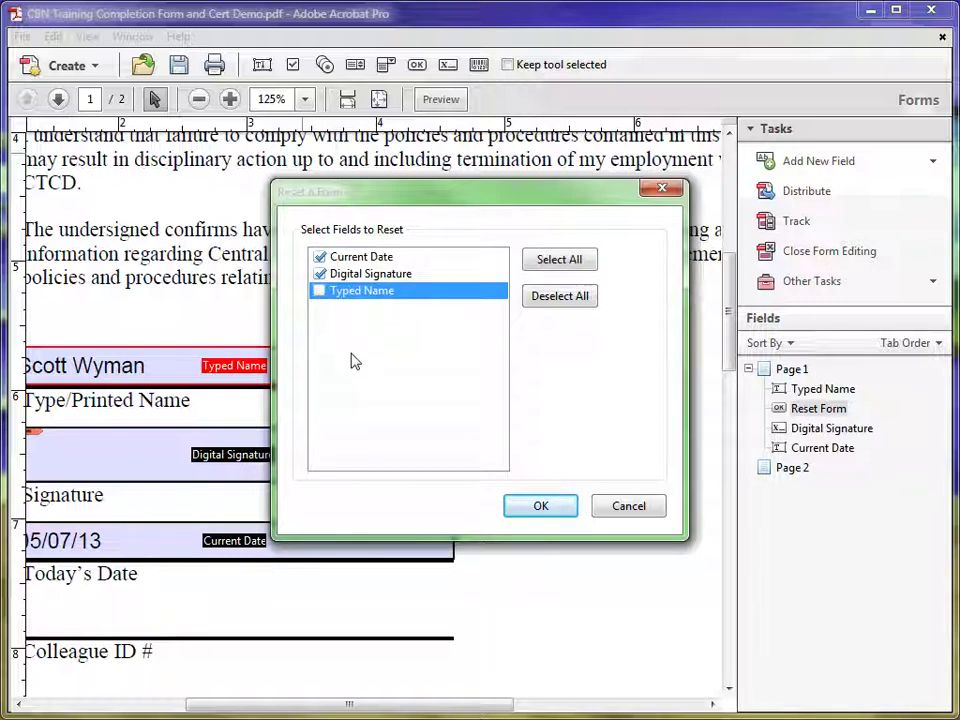
{"action": "left_click", "coordinate": [318, 291]}
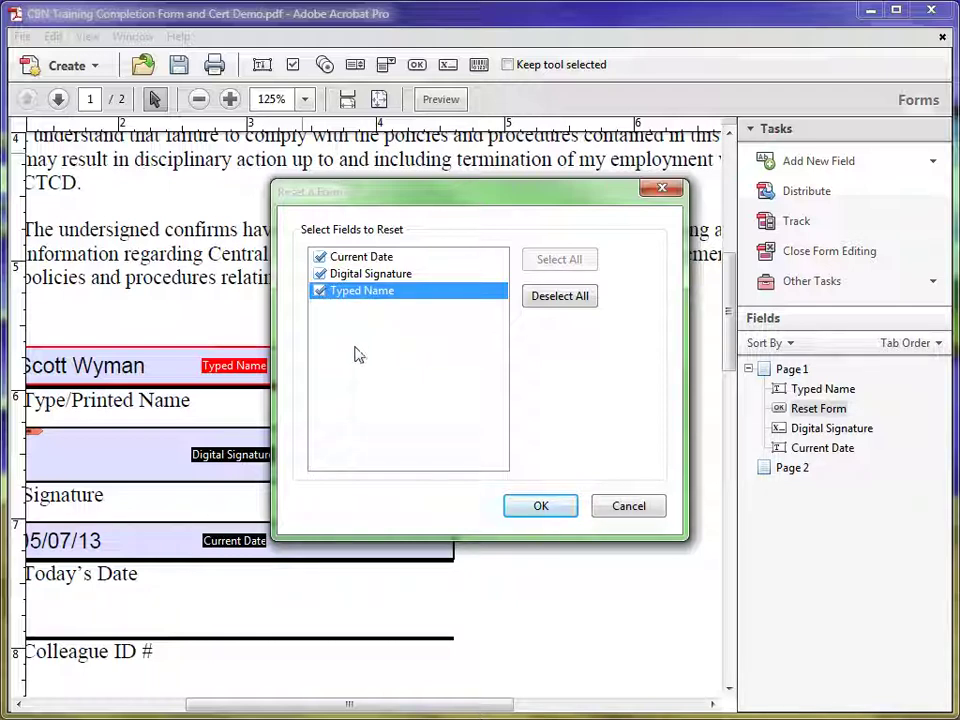
{"action": "left_click", "coordinate": [538, 507]}
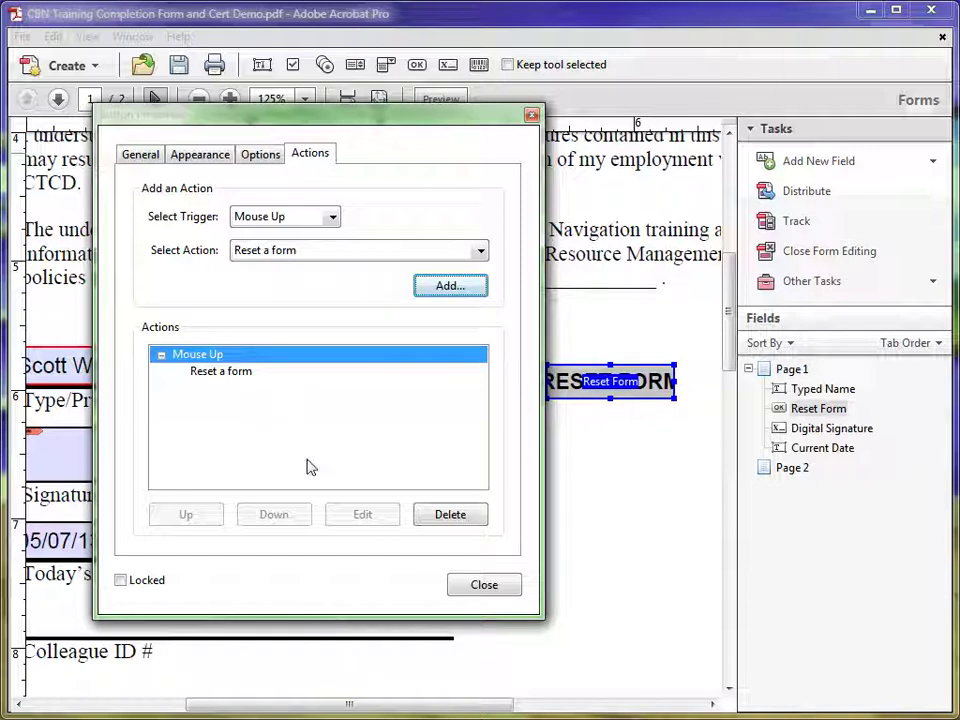
{"action": "left_click", "coordinate": [481, 587]}
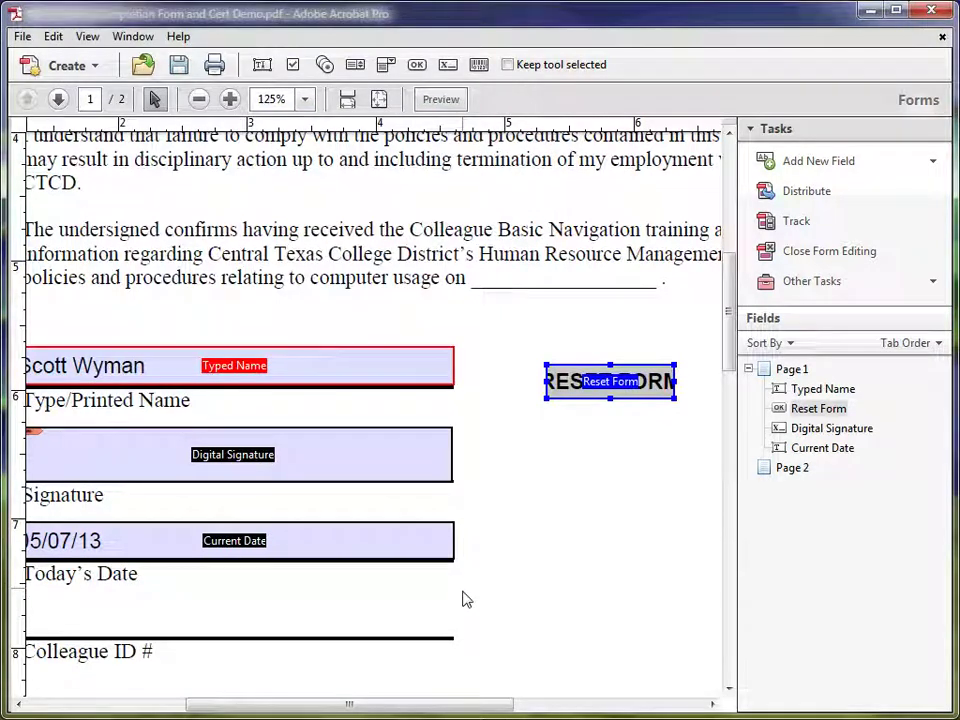
Preview the form, then return to editing and bring up the RESET FORM button's options.
{"action": "left_click_drag", "start_coordinate": [439, 709], "coordinate": [400, 704]}
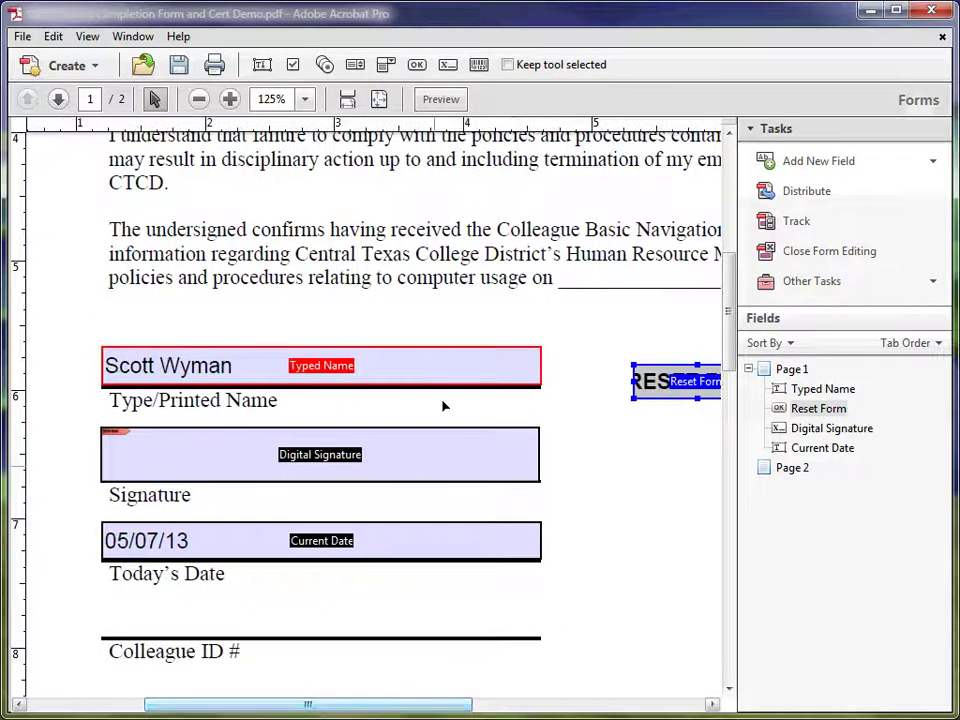
{"action": "left_click", "coordinate": [440, 100]}
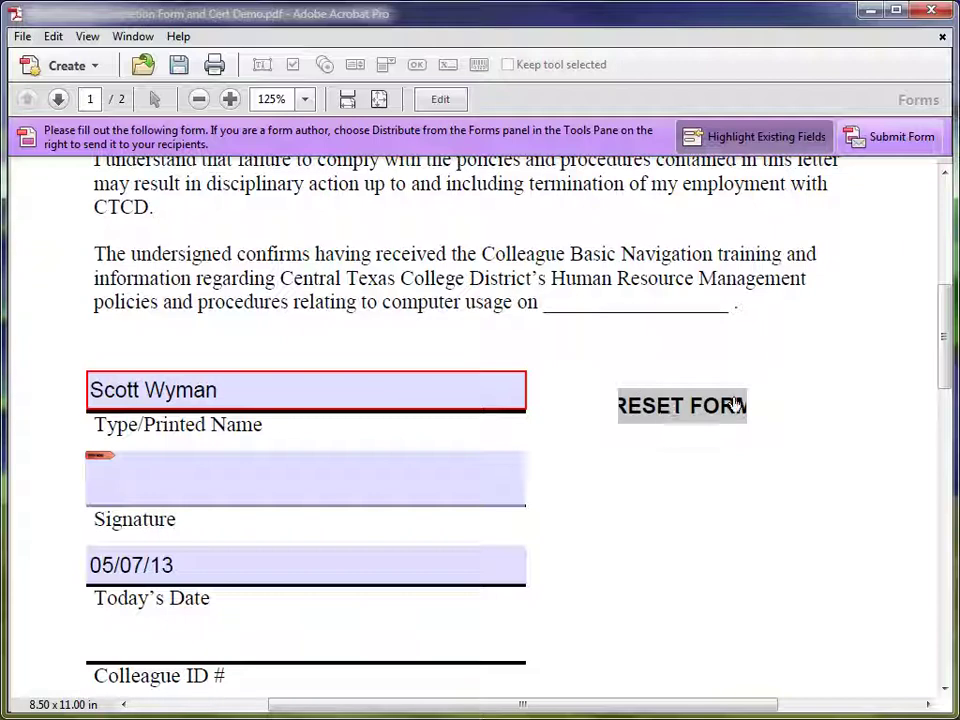
{"action": "left_click", "coordinate": [440, 99]}
{"action": "left_click", "coordinate": [652, 393]}
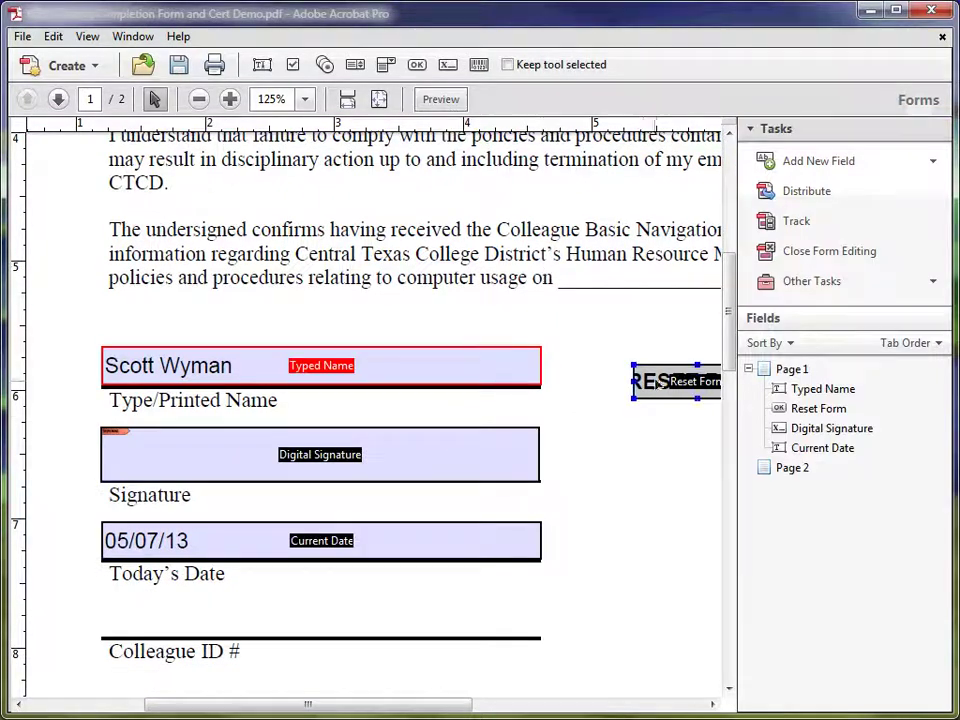
{"action": "right_click", "coordinate": [654, 390]}
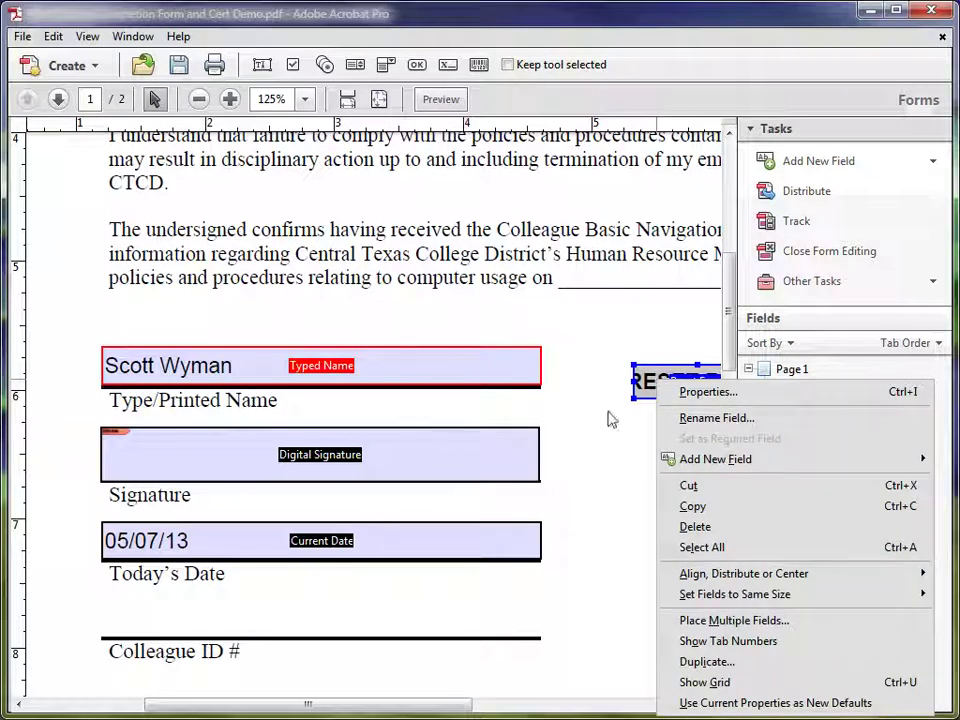
Set the RESET FORM button's Helvetica Bold label to Auto font size and close its properties.
{"action": "left_click", "coordinate": [708, 392]}
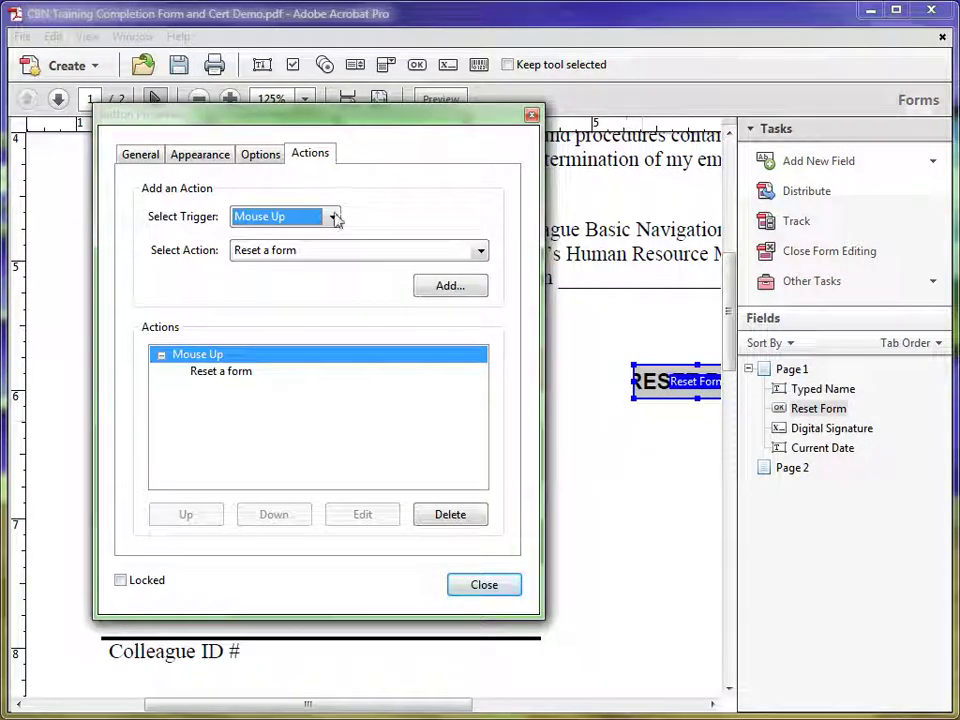
{"action": "left_click", "coordinate": [202, 157]}
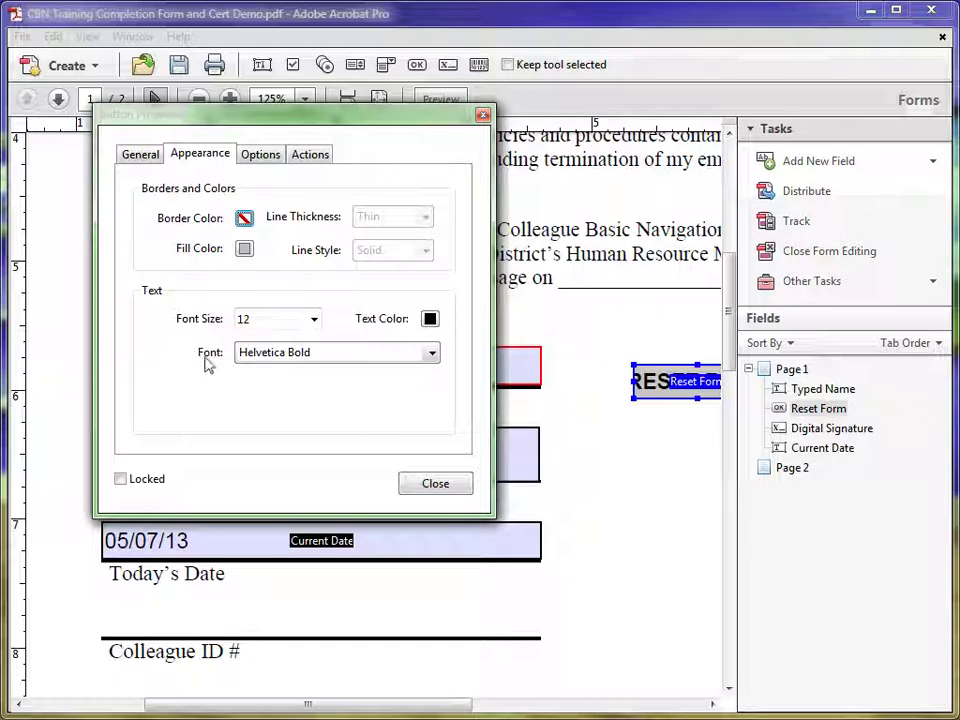
{"action": "left_click", "coordinate": [314, 319]}
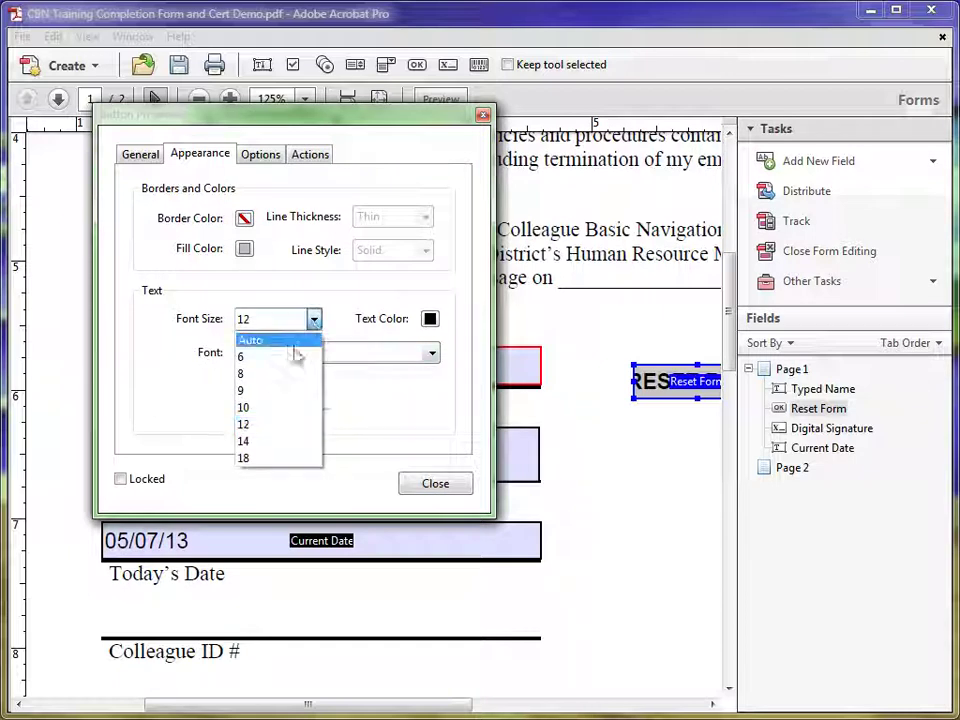
{"action": "left_click", "coordinate": [266, 340]}
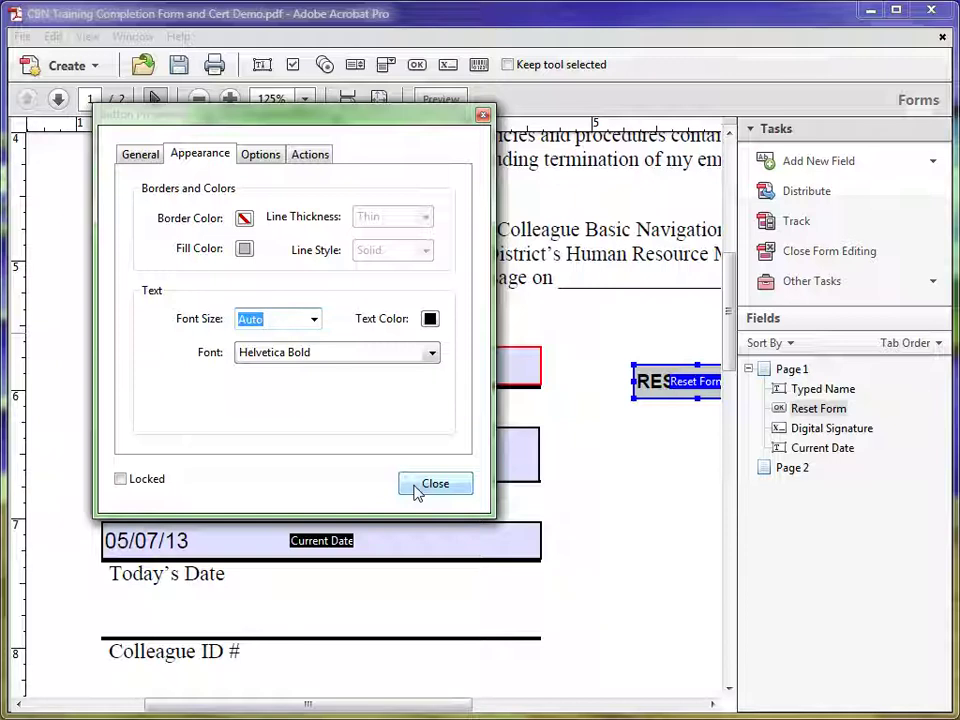
{"action": "left_click", "coordinate": [417, 490]}
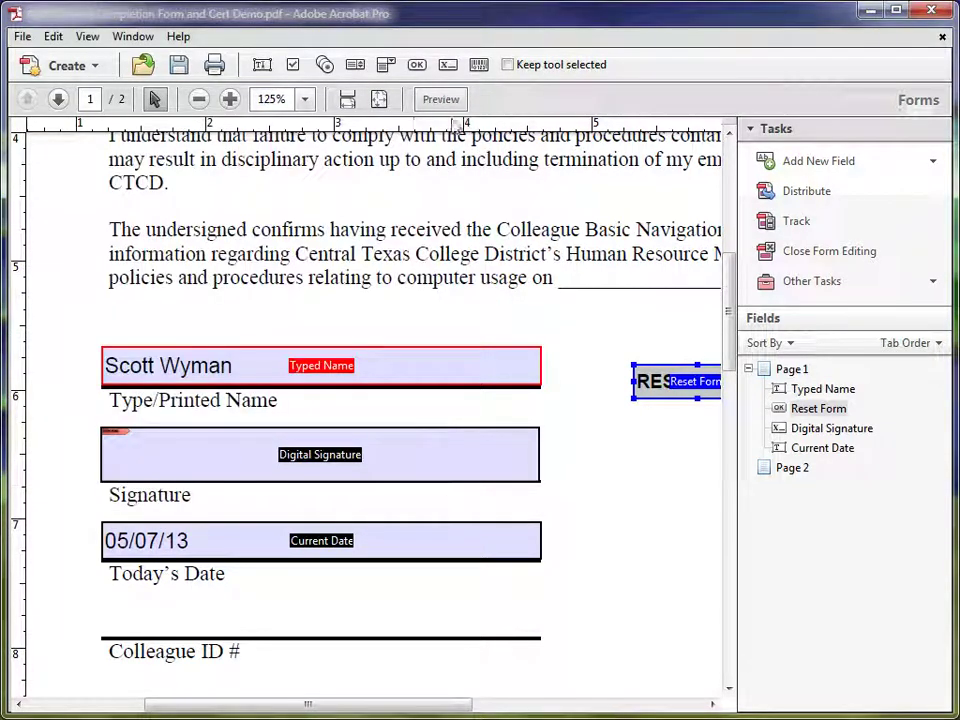
{"action": "left_click", "coordinate": [445, 100]}
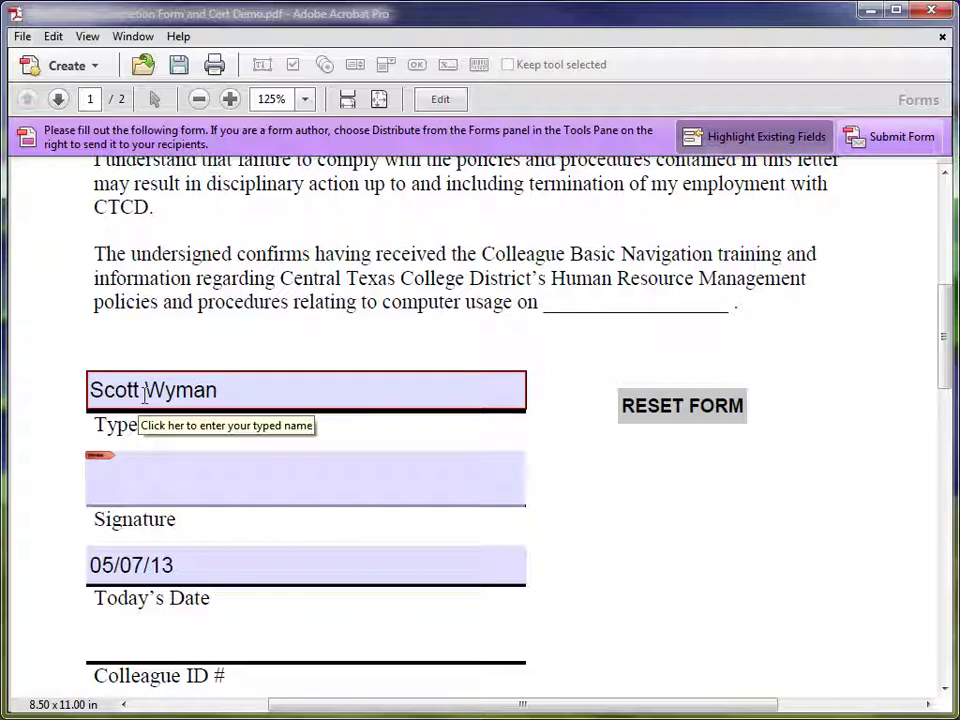
{"action": "left_click", "coordinate": [676, 410]}
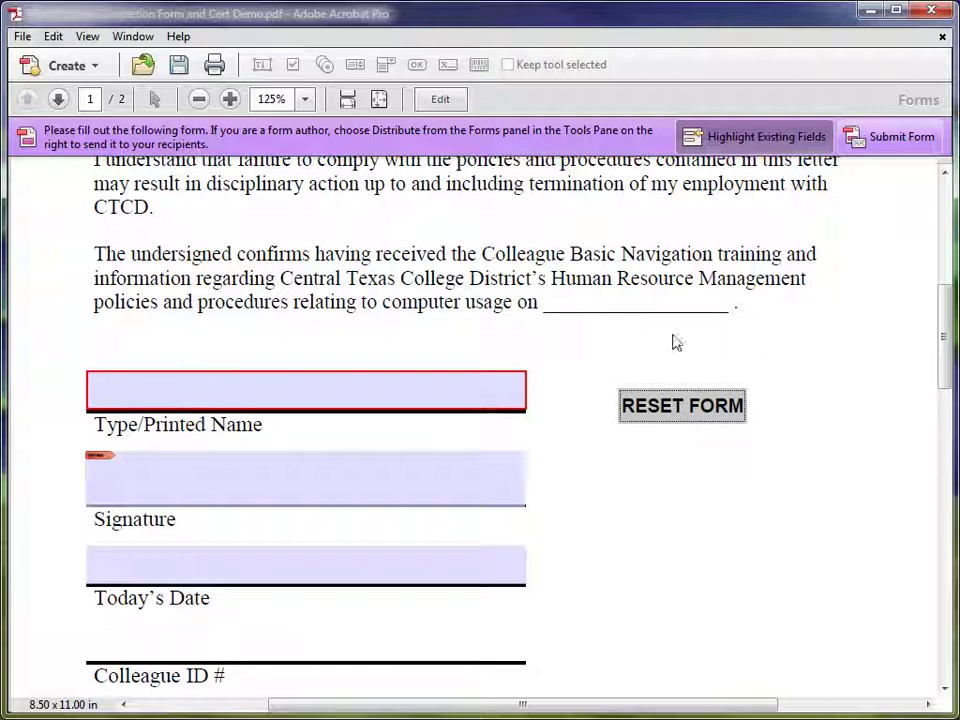
{"action": "left_click", "coordinate": [440, 100]}
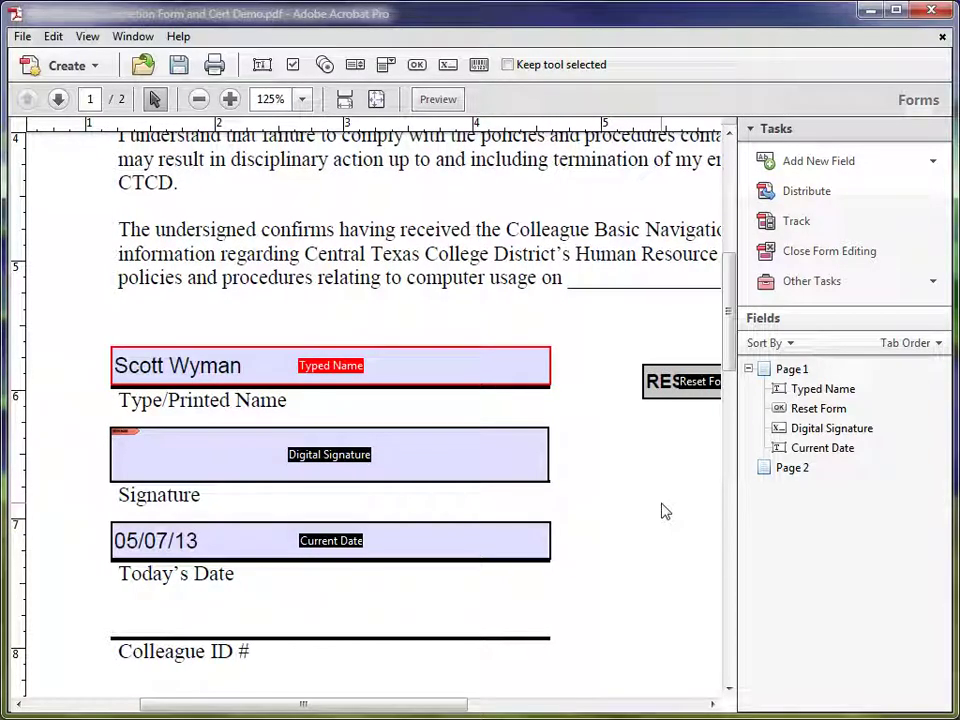
{"action": "left_click", "coordinate": [520, 466]}
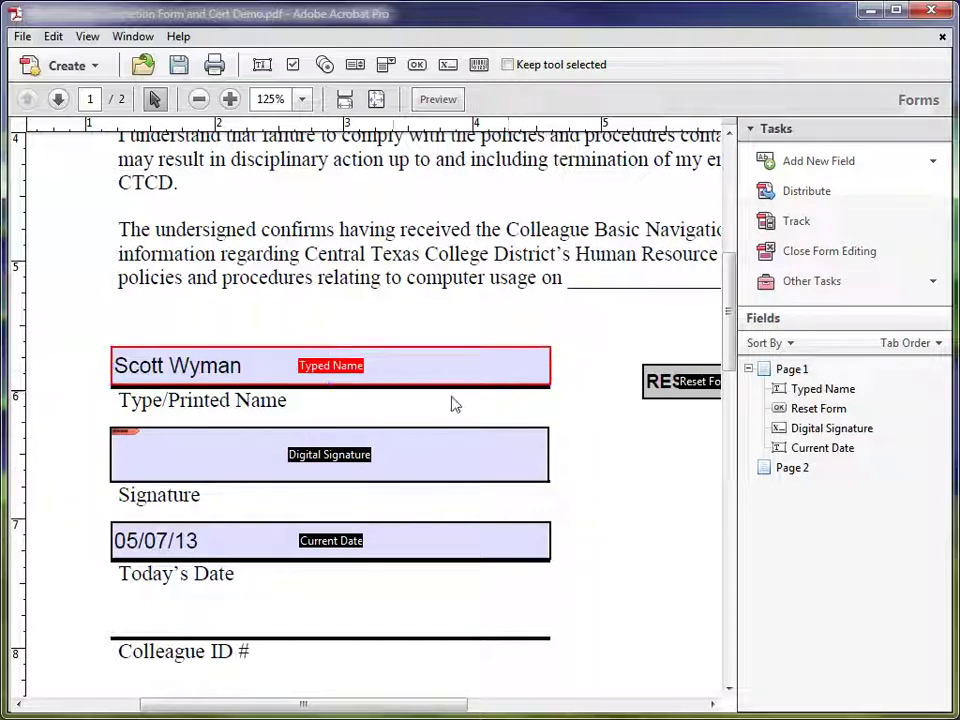
{"action": "left_click", "coordinate": [418, 457]}
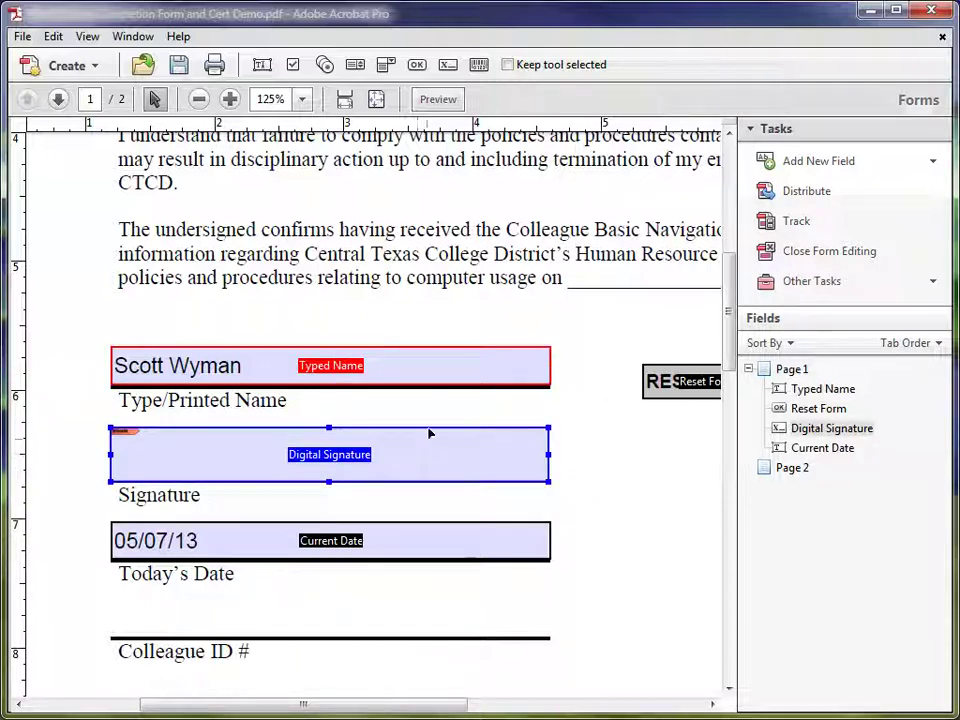
{"action": "left_click", "coordinate": [437, 100]}
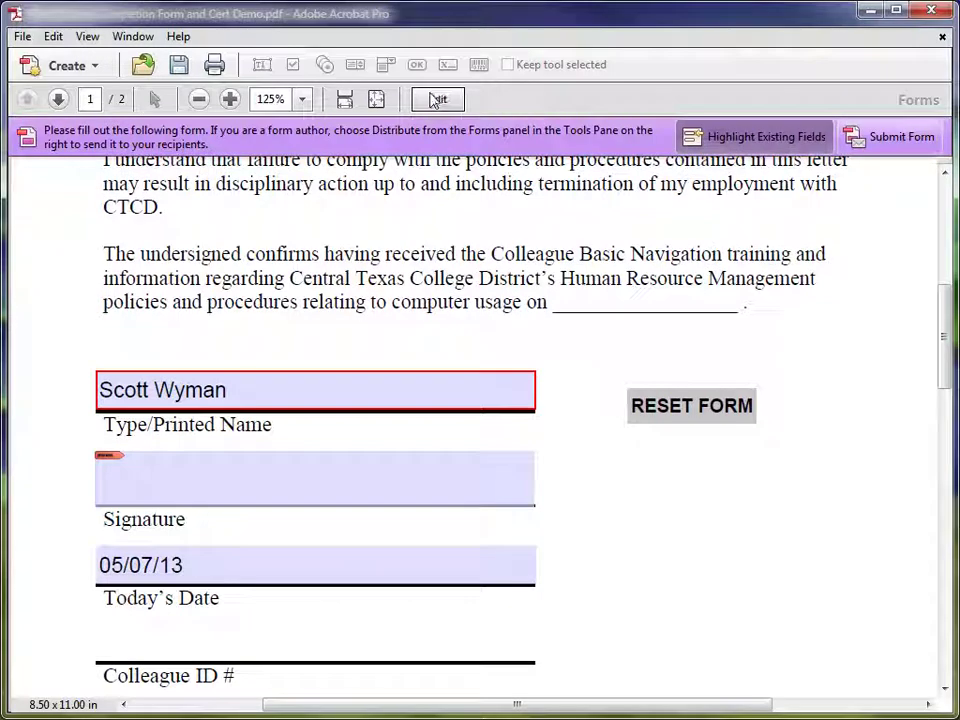
{"action": "left_click", "coordinate": [437, 100]}
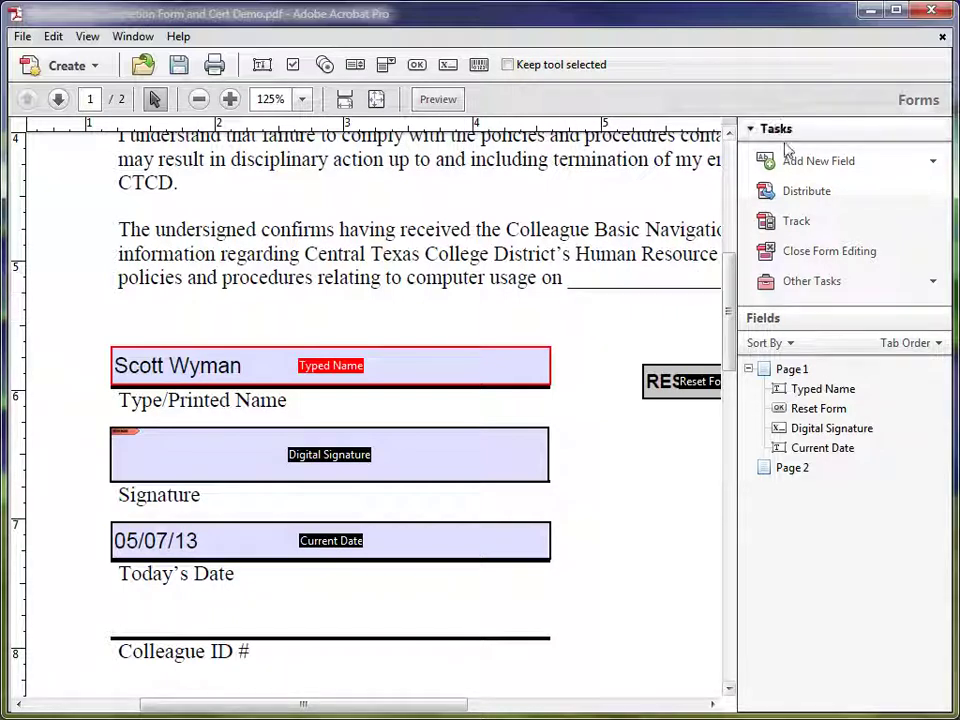
Exit form editing, check the name and date fields, and begin signing the signature field.
{"action": "left_click", "coordinate": [828, 251]}
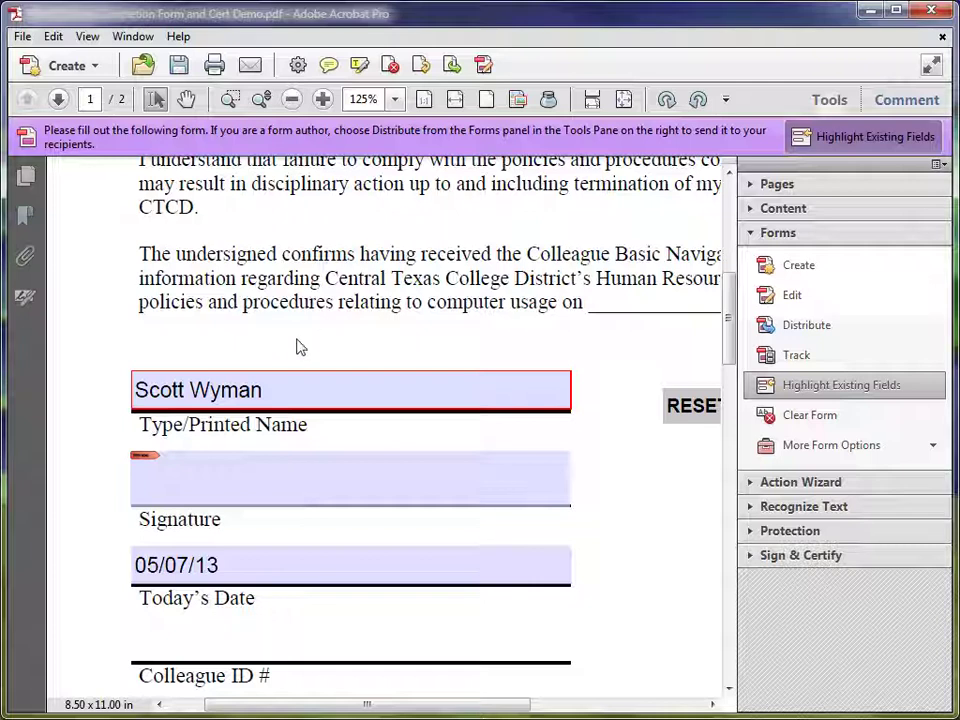
{"action": "left_click", "coordinate": [274, 391]}
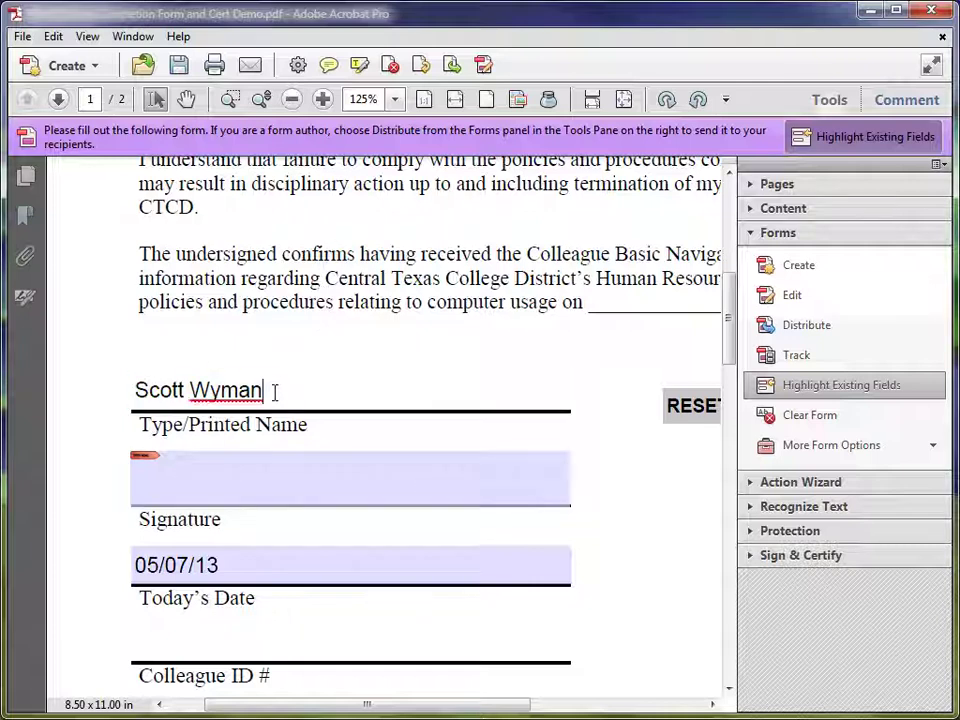
{"action": "left_click", "coordinate": [245, 575]}
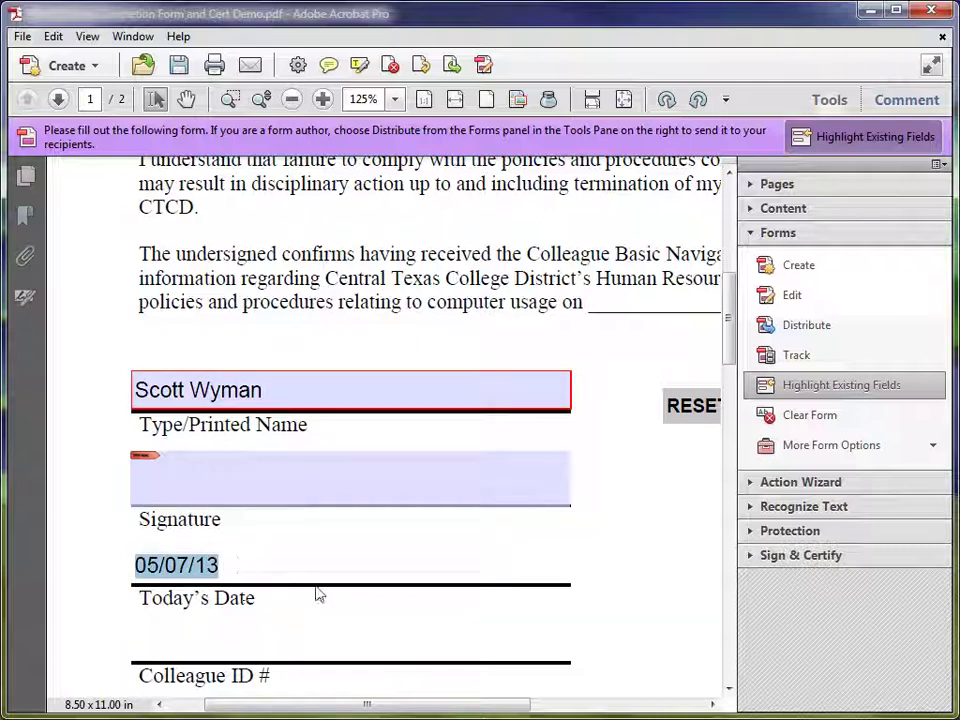
{"action": "left_click", "coordinate": [242, 486]}
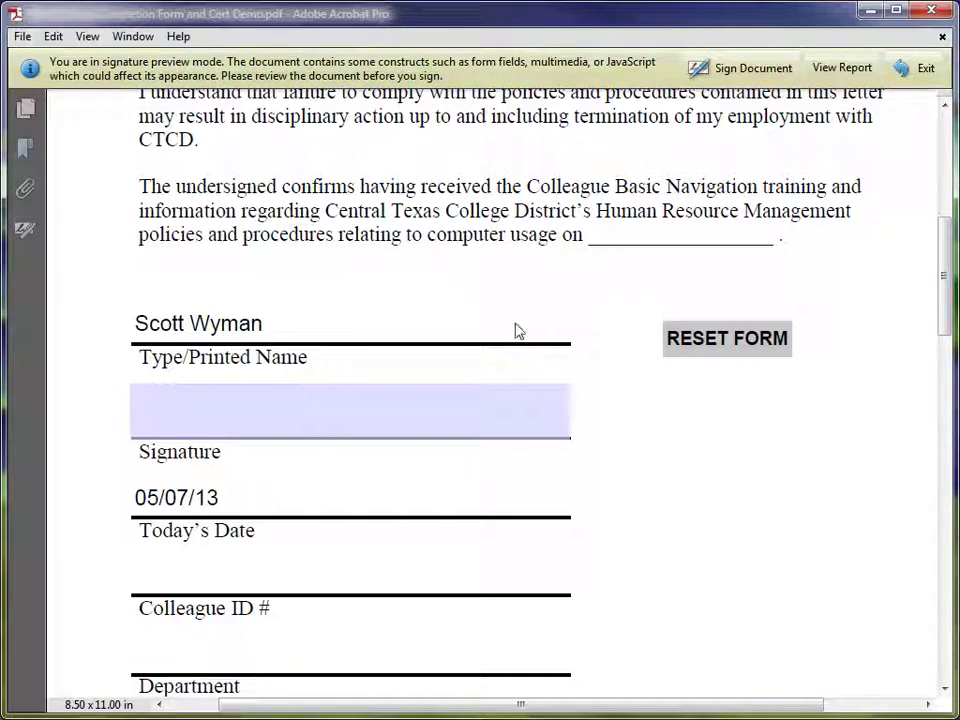
Apply a Standard Text digital signature with no reason and no locking.
{"action": "left_click", "coordinate": [743, 70]}
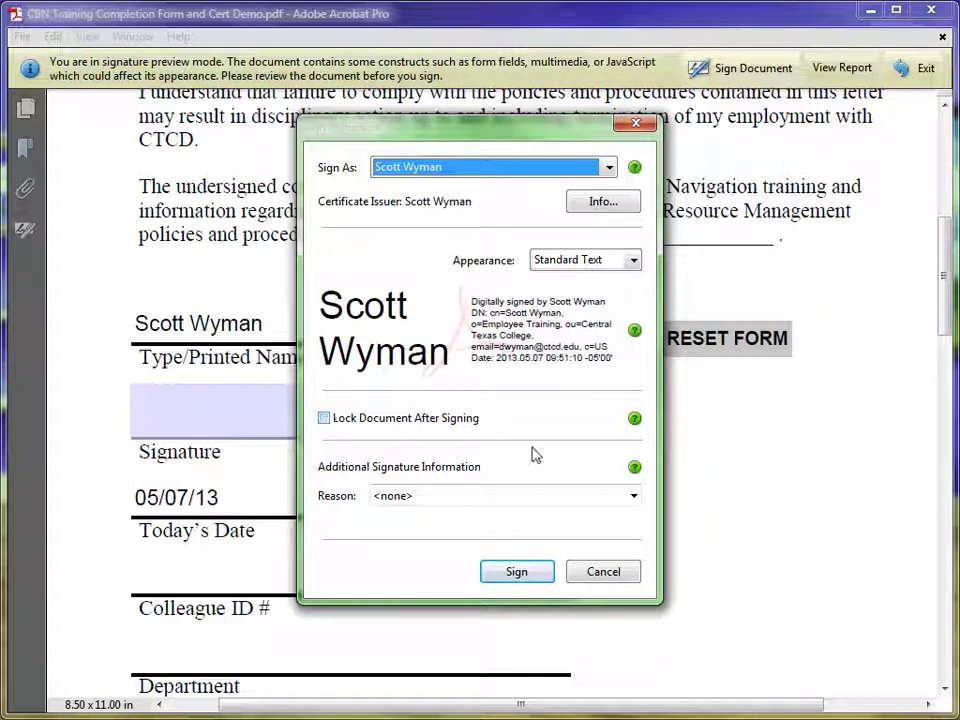
{"action": "left_click", "coordinate": [508, 572]}
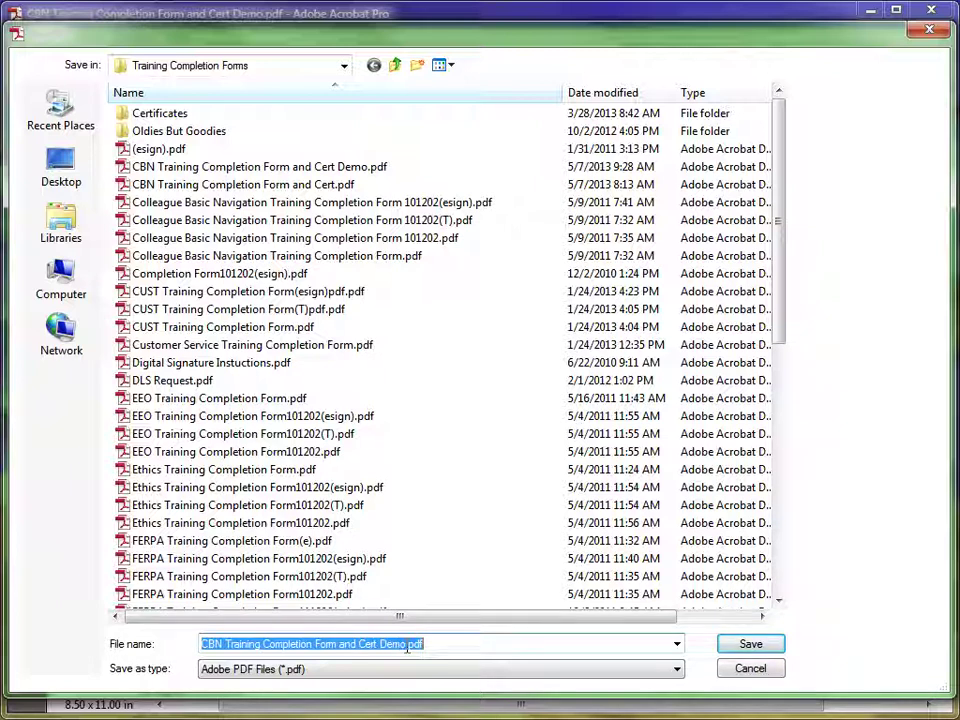
Save the signed copy as 'CBN Training Completion Form and Cert Demo Signature.pdf'.
{"action": "left_click", "coordinate": [407, 647]}
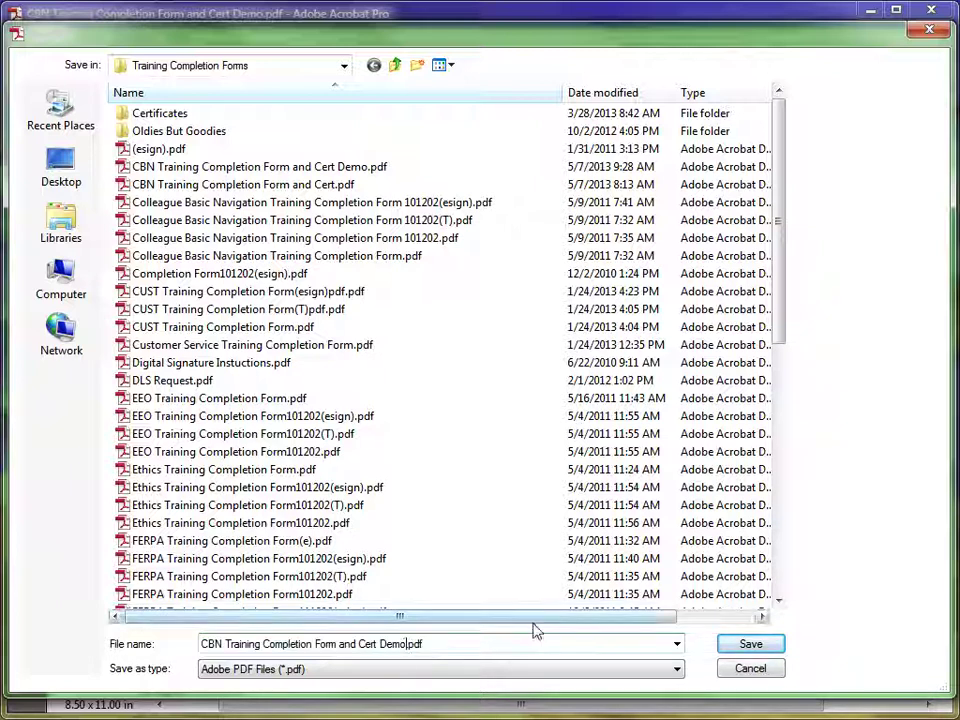
{"action": "type", "text": "Signature"}
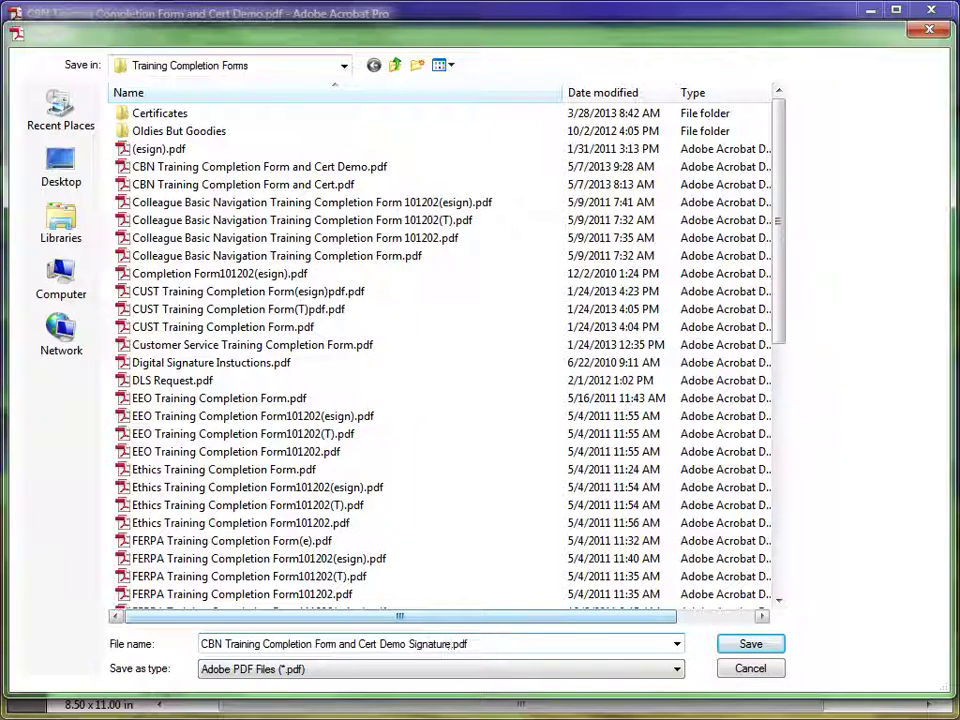
{"action": "left_click", "coordinate": [750, 643]}
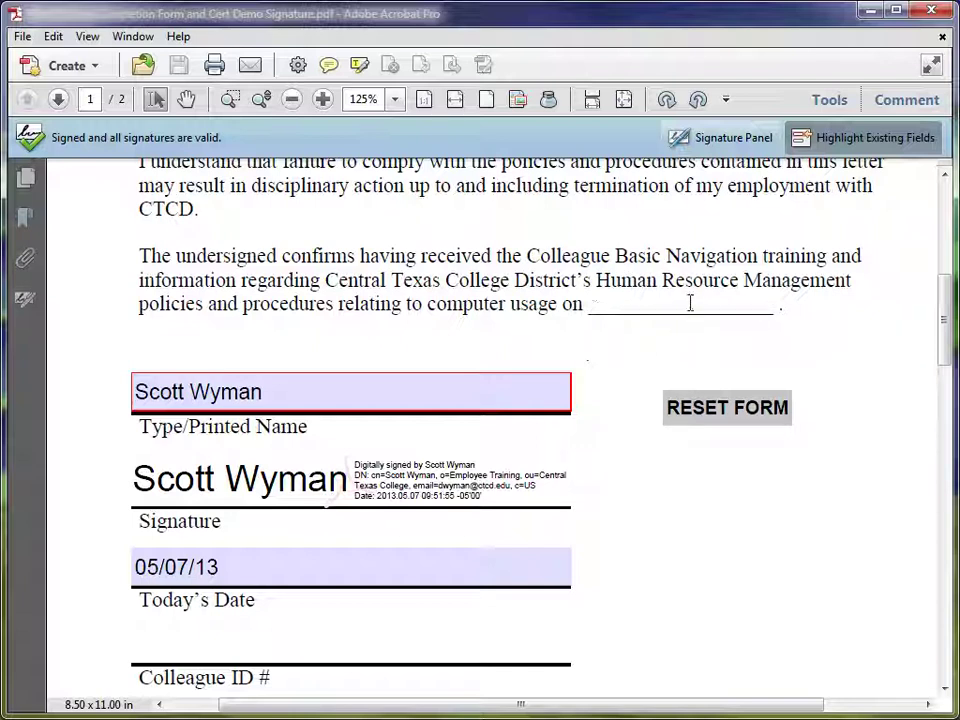
Use RESET FORM to clear the Typed Name, Digital Signature and Current Date fields.
{"action": "left_click", "coordinate": [704, 412]}
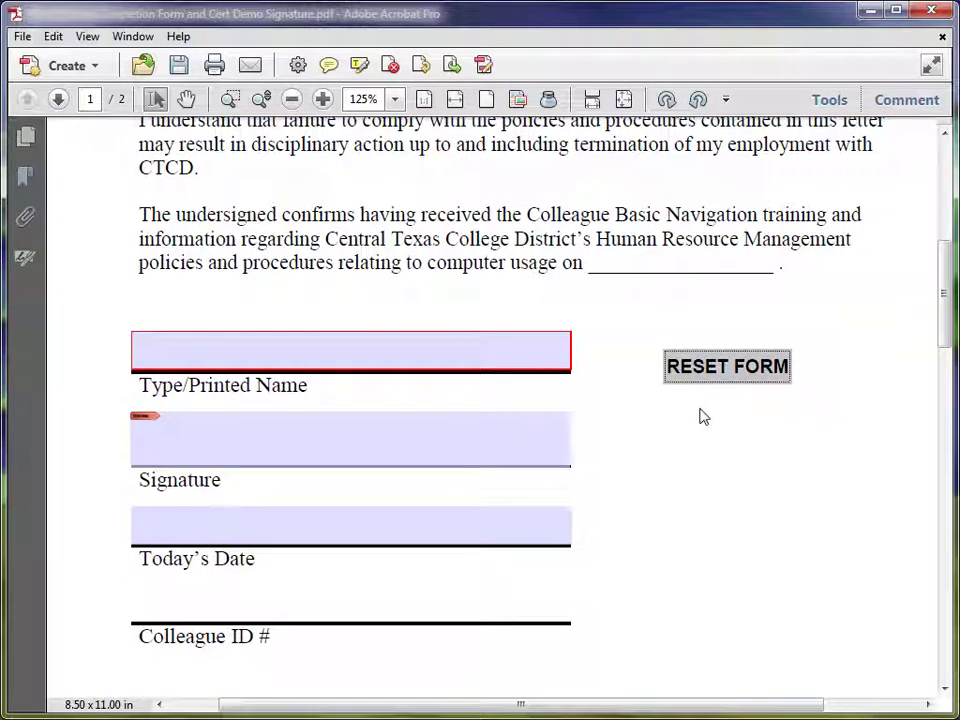